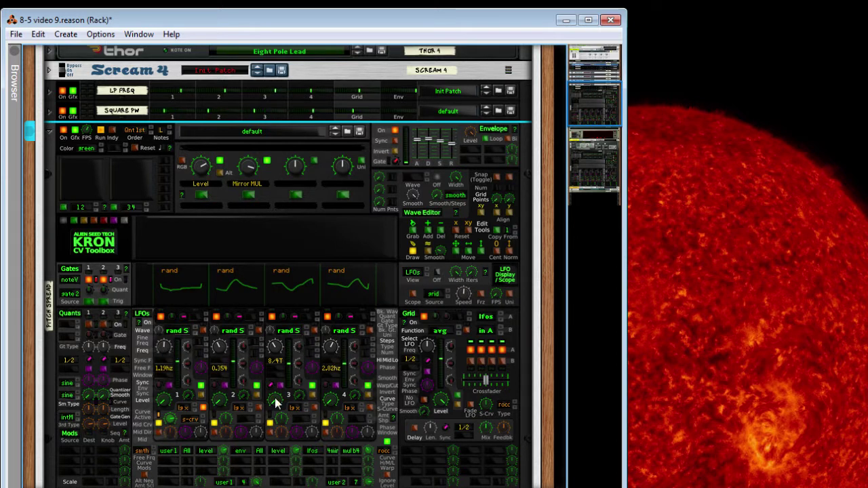
{"action": "left_click", "coordinate": [352, 458]}
{"action": "left_click", "coordinate": [411, 459]}
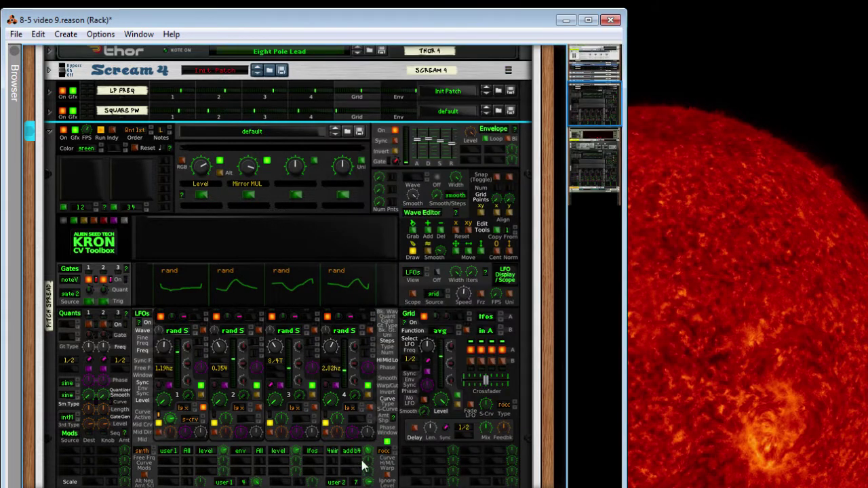
{"action": "key", "text": "ctrl+z"}
Collapse the Pitch Spread Kron device and return to the 32 Pole Lead Combinator's controls.
{"action": "left_click", "coordinate": [49, 130]}
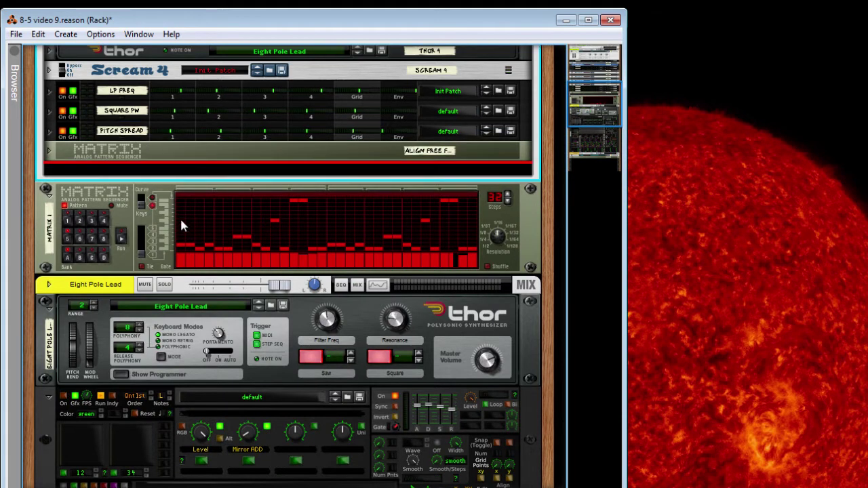
{"action": "scroll", "coordinate": [182, 203], "scroll_direction": "up", "scroll_amount": 10}
{"action": "scroll", "coordinate": [185, 296], "scroll_direction": "up", "scroll_amount": 2}
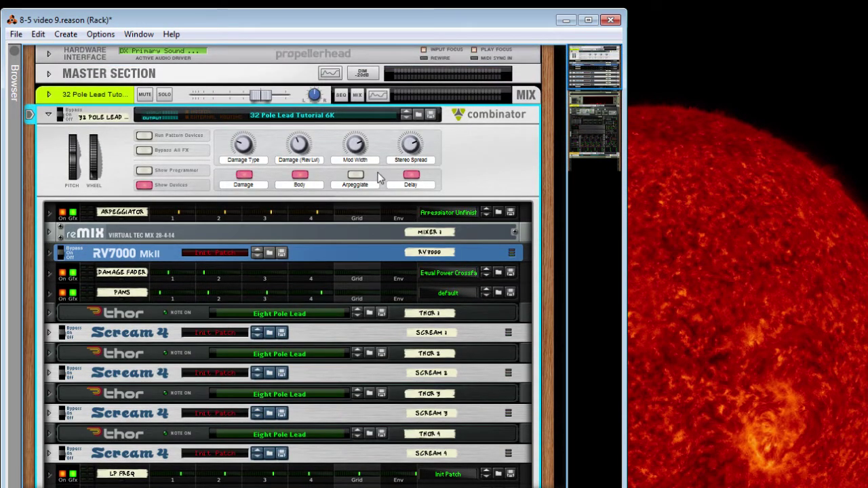
Sweep the 32 Pole Lead Combinator's Mod Width rotary up and bring it back to slightly above its midpoint.
{"action": "mouse_move", "coordinate": [358, 150]}
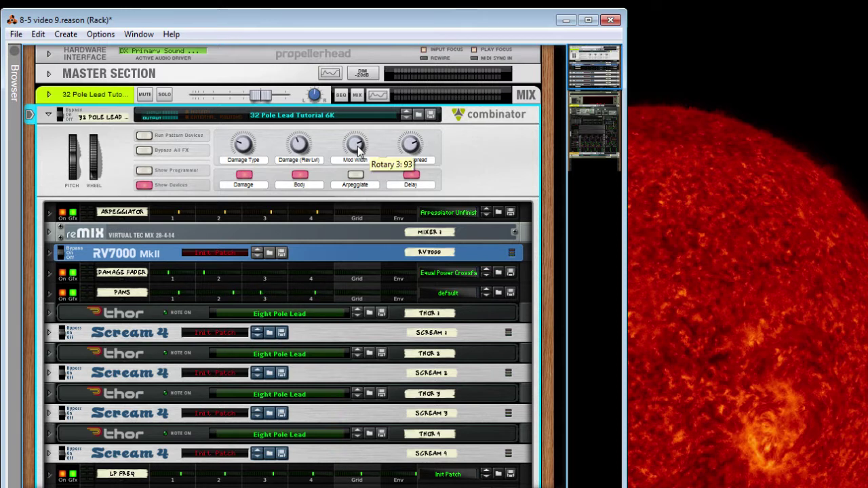
{"action": "scroll", "coordinate": [298, 330], "scroll_direction": "down", "scroll_amount": 5}
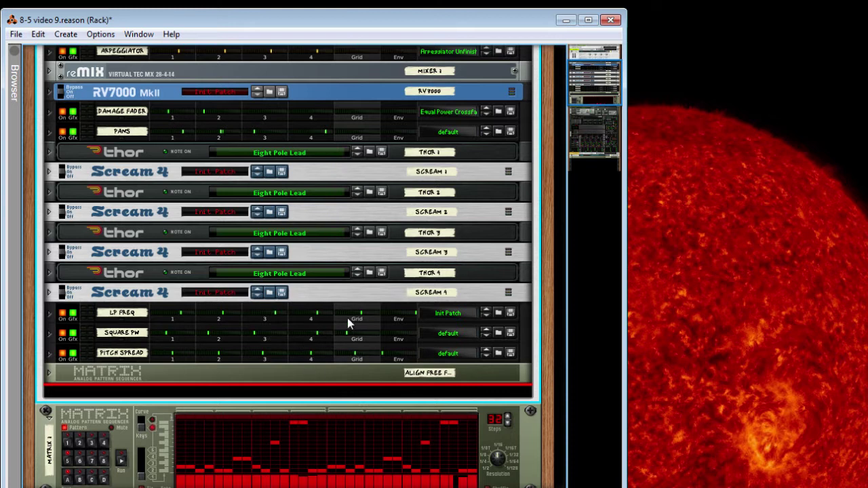
{"action": "scroll", "coordinate": [368, 354], "scroll_direction": "up", "scroll_amount": 3}
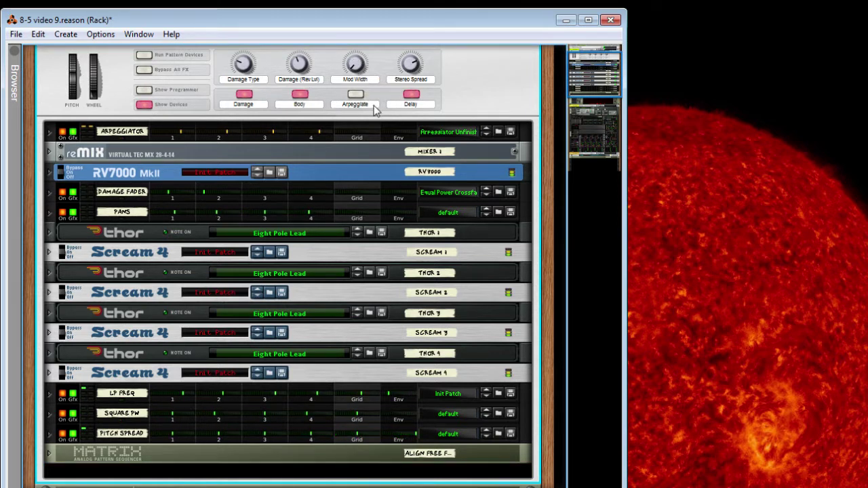
{"action": "left_click_drag", "start_coordinate": [357, 76], "coordinate": [377, 27]}
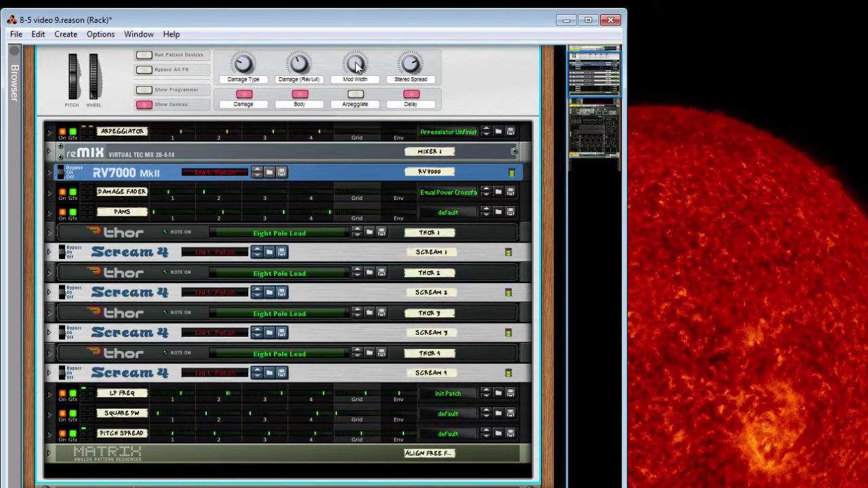
{"action": "left_click_drag", "start_coordinate": [358, 68], "coordinate": [367, 83]}
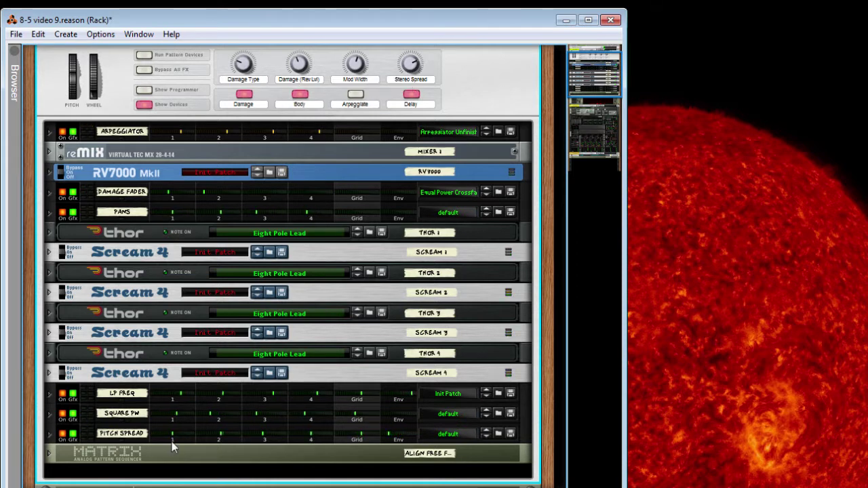
Expand the Damage Fader Kron device inside the 32 Pole Lead Combinator.
{"action": "scroll", "coordinate": [206, 257], "scroll_direction": "up", "scroll_amount": 2}
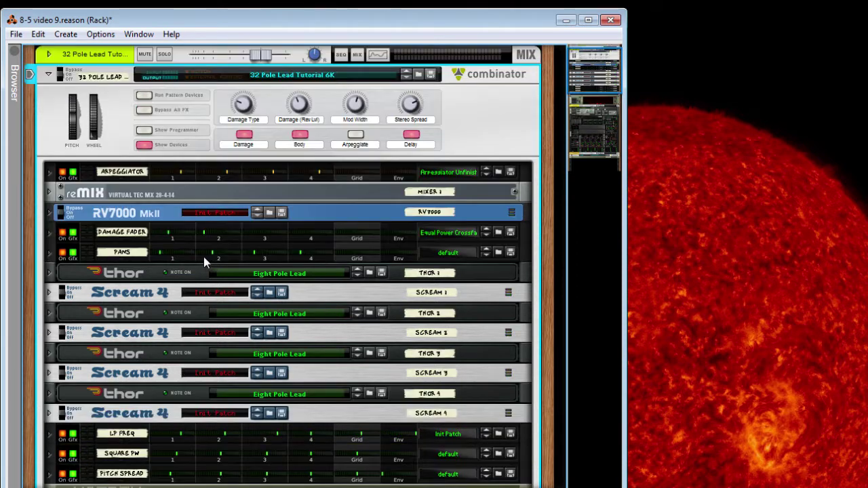
{"action": "left_click", "coordinate": [51, 236]}
{"action": "scroll", "coordinate": [169, 218], "scroll_direction": "up", "scroll_amount": 4}
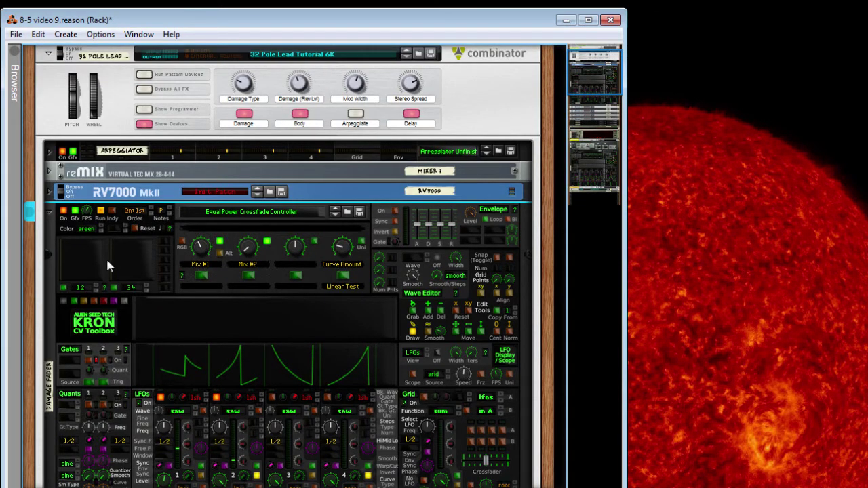
Expand the Scream 1 unit to inspect its Damage Control knob, and collapse the unit again.
{"action": "scroll", "coordinate": [107, 262], "scroll_direction": "down", "scroll_amount": 10}
{"action": "left_click", "coordinate": [49, 342]}
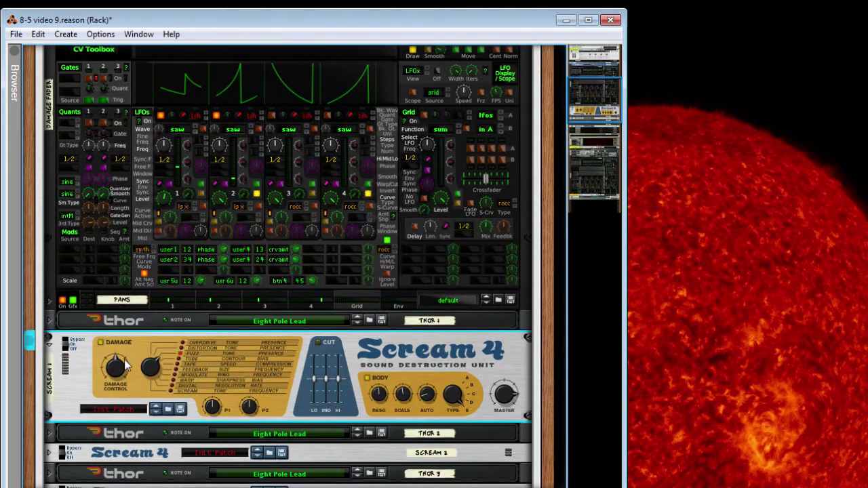
{"action": "left_click_drag", "start_coordinate": [117, 360], "coordinate": [116, 368]}
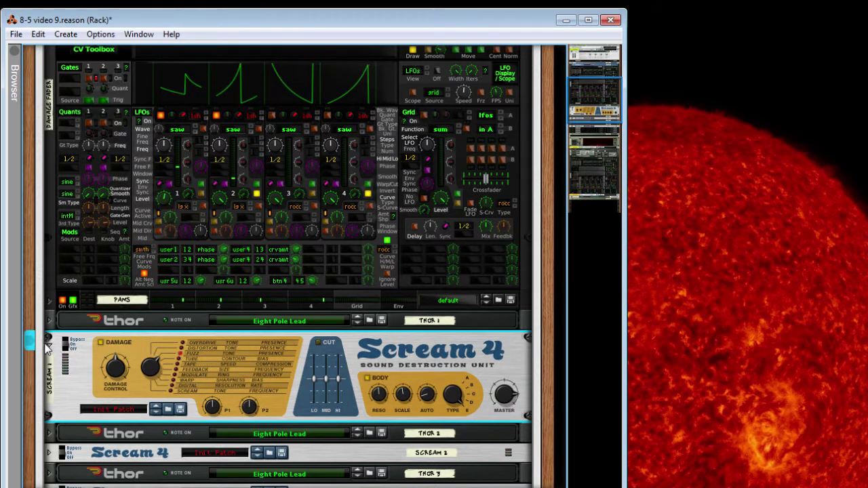
{"action": "left_click", "coordinate": [48, 338]}
Turn on Linear Test in the Damage Fader and lower the Combinator's Damage (Rev Lvl) rotary to 0.
{"action": "scroll", "coordinate": [141, 363], "scroll_direction": "up", "scroll_amount": 3}
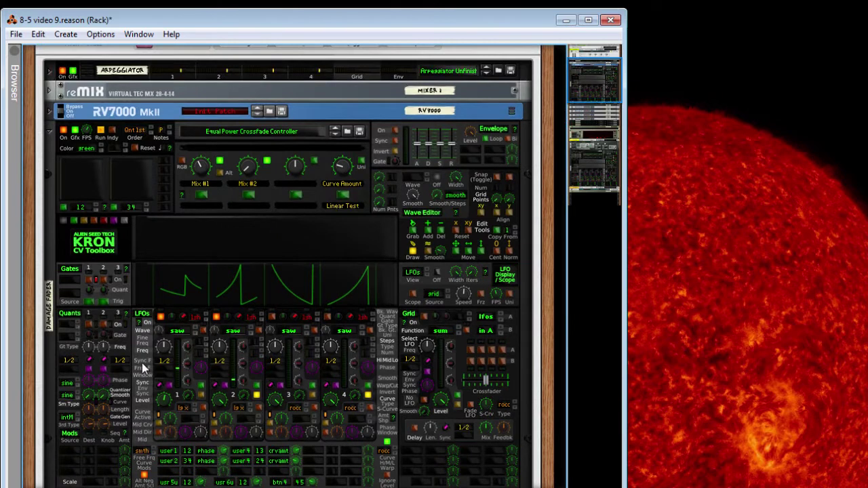
{"action": "scroll", "coordinate": [141, 366], "scroll_direction": "up", "scroll_amount": 3}
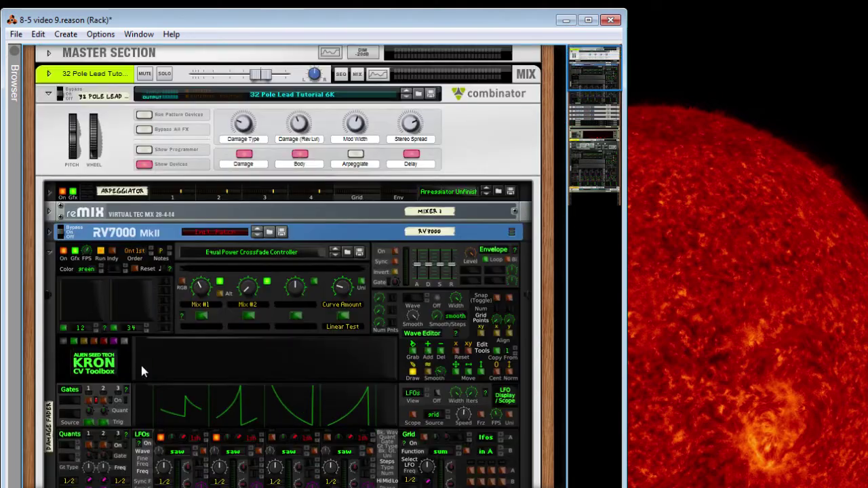
{"action": "left_click", "coordinate": [344, 315]}
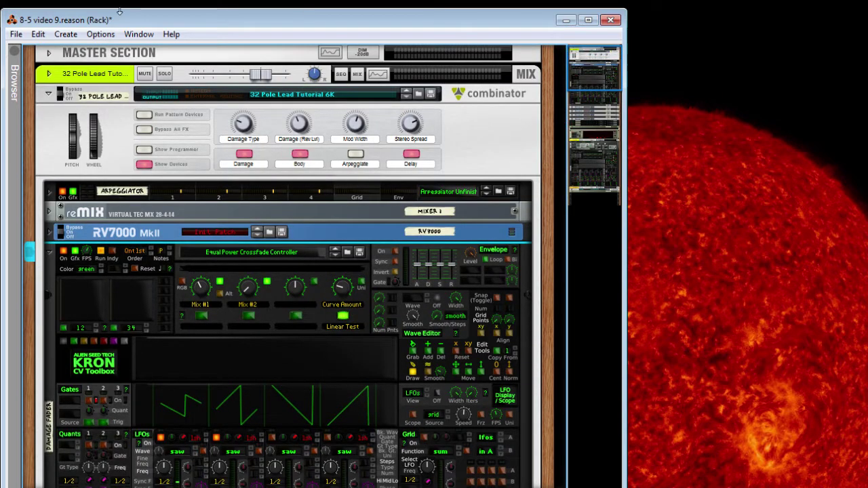
{"action": "scroll", "coordinate": [209, 167], "scroll_direction": "up", "scroll_amount": 1}
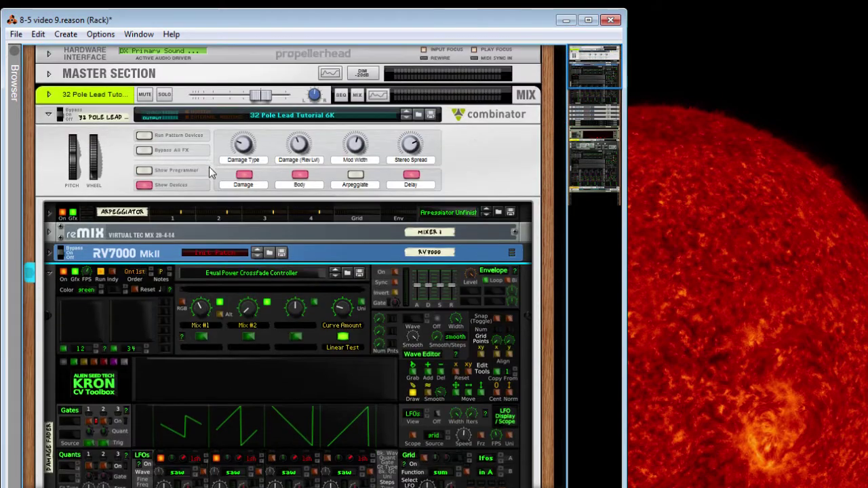
{"action": "left_click", "coordinate": [299, 149]}
{"action": "left_click_drag", "start_coordinate": [299, 148], "coordinate": [304, 166]}
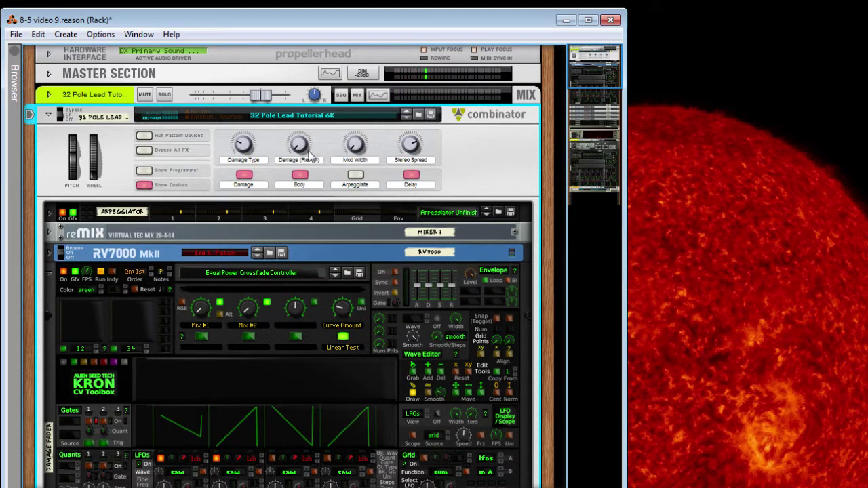
{"action": "mouse_move", "coordinate": [304, 156]}
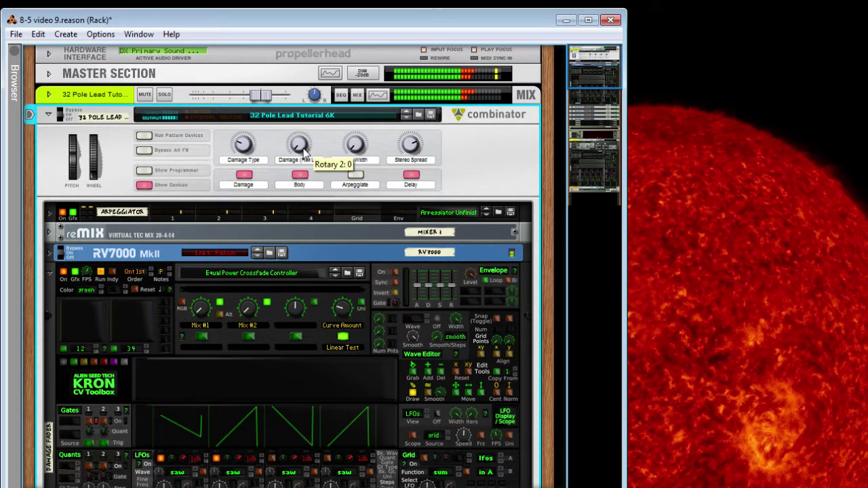
{"action": "left_click_drag", "start_coordinate": [305, 156], "coordinate": [314, 196]}
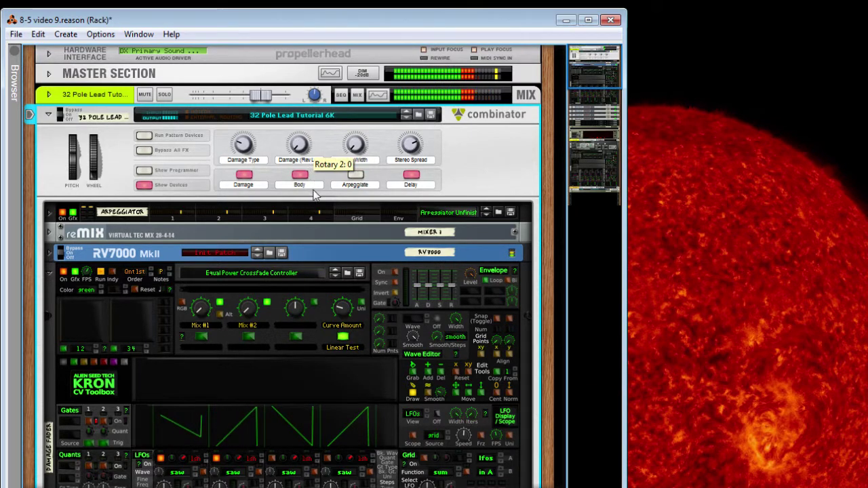
Turn off Linear Test in the Damage Fader and raise the Damage (Rev Lvl) rotary to about its midpoint.
{"action": "left_click", "coordinate": [342, 337]}
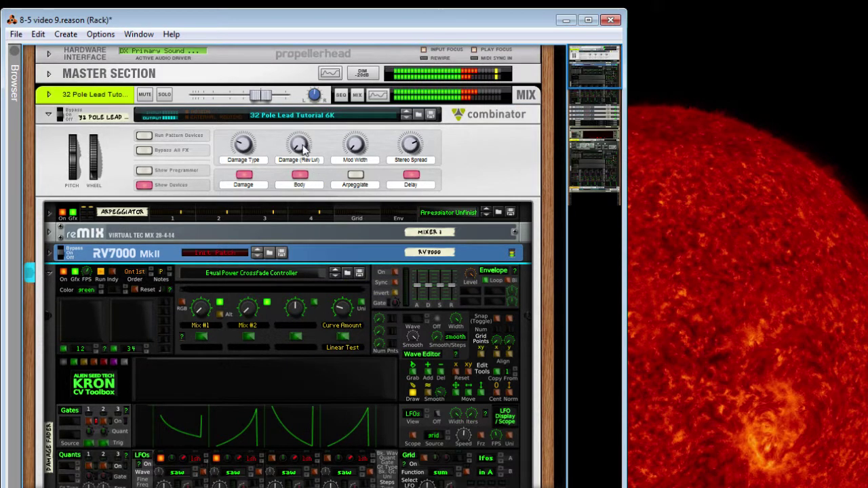
{"action": "left_click_drag", "start_coordinate": [306, 146], "coordinate": [325, 160]}
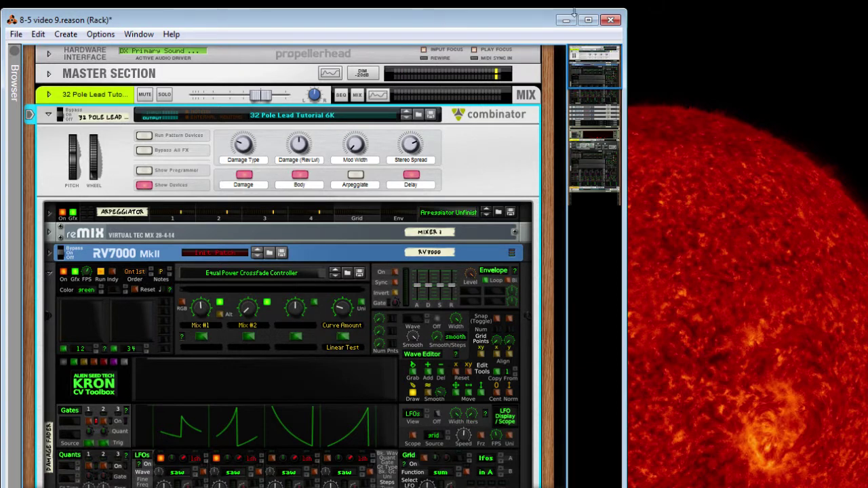
Compare the Curve Amount of the Damage Fader with the Crossfader Combinator's Equal Power Kron, expanding the Crossfader devices and collapsing them again.
{"action": "scroll", "coordinate": [268, 264], "scroll_direction": "down", "scroll_amount": 1}
{"action": "scroll", "coordinate": [268, 264], "scroll_direction": "down", "scroll_amount": 3}
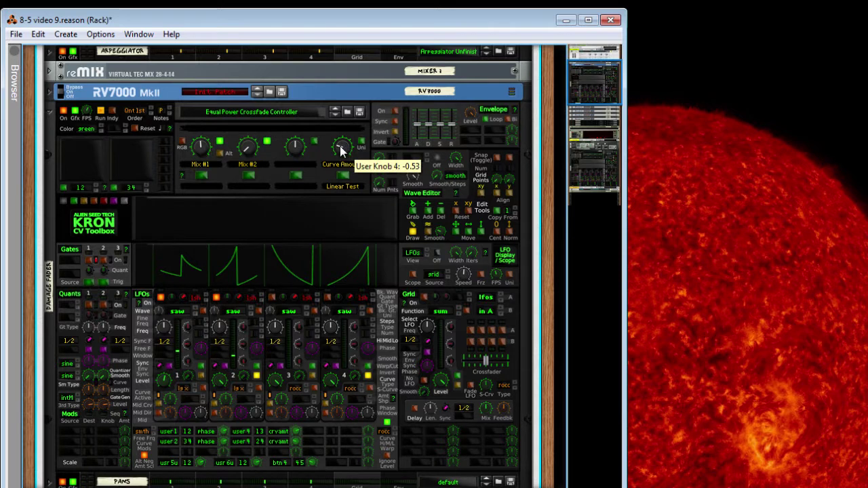
{"action": "scroll", "coordinate": [242, 300], "scroll_direction": "down", "scroll_amount": 10}
{"action": "scroll", "coordinate": [170, 330], "scroll_direction": "down", "scroll_amount": 10}
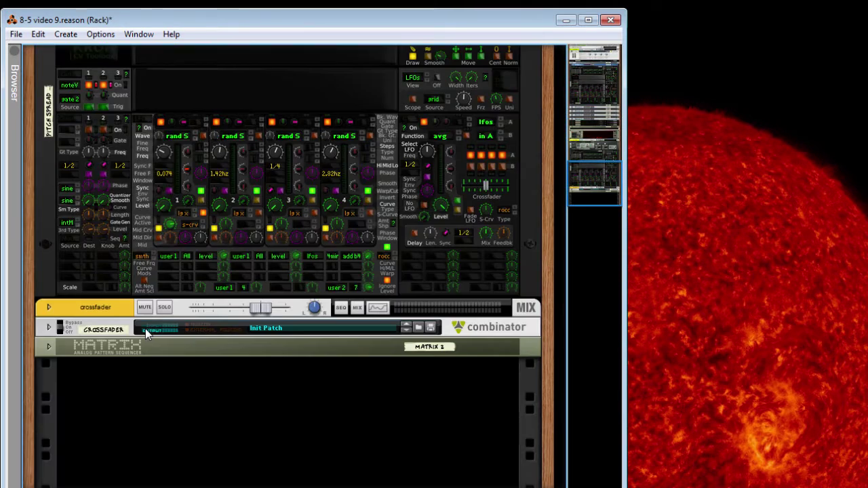
{"action": "left_click", "coordinate": [50, 328]}
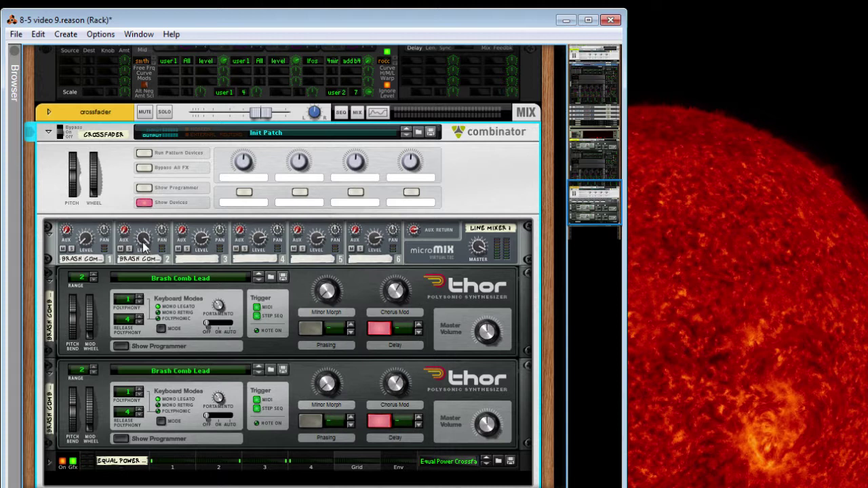
{"action": "left_click", "coordinate": [50, 464]}
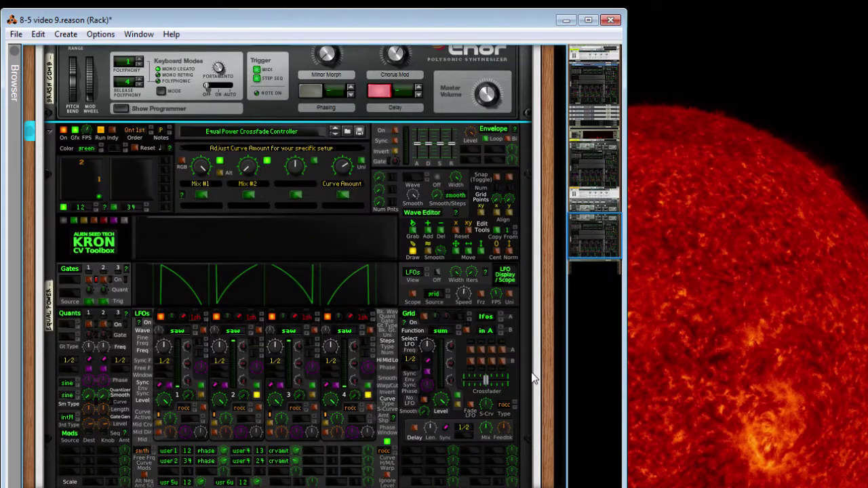
{"action": "mouse_move", "coordinate": [349, 167]}
{"action": "left_click", "coordinate": [49, 133]}
{"action": "scroll", "coordinate": [144, 255], "scroll_direction": "up", "scroll_amount": 3}
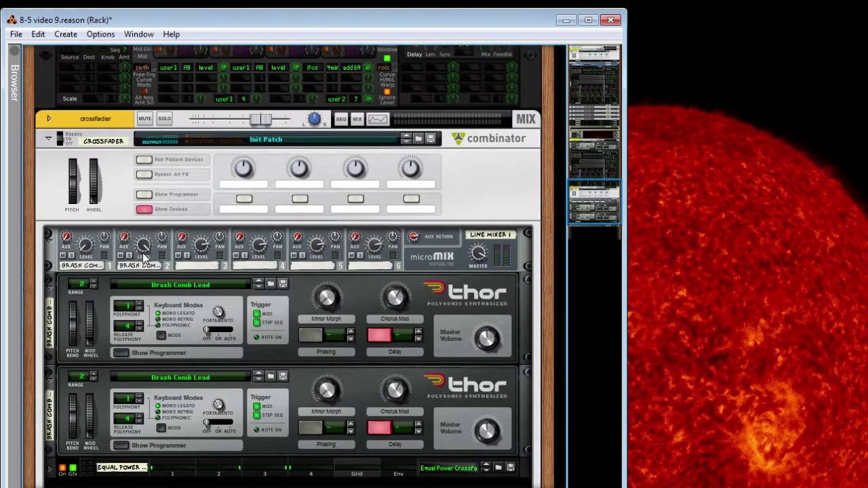
{"action": "left_click", "coordinate": [48, 141]}
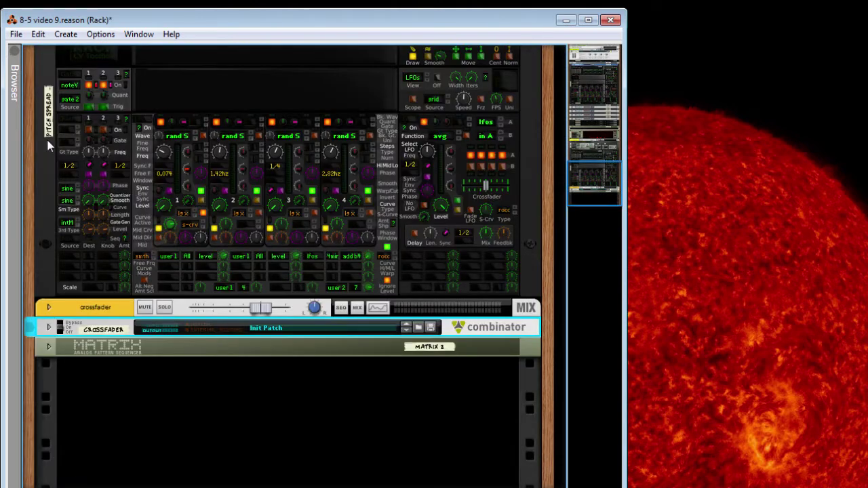
Return to the Damage Fader and switch its Linear Test on and off to compare the curve shapes.
{"action": "scroll", "coordinate": [172, 275], "scroll_direction": "up", "scroll_amount": 3}
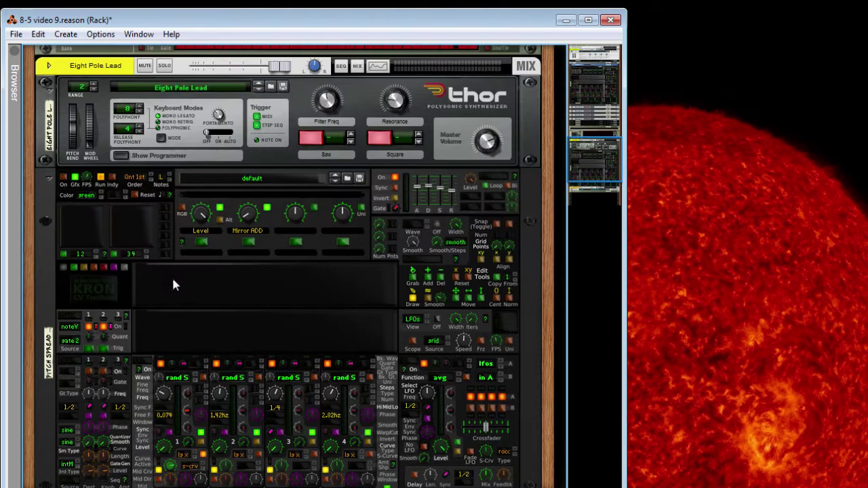
{"action": "scroll", "coordinate": [171, 285], "scroll_direction": "down", "scroll_amount": 4}
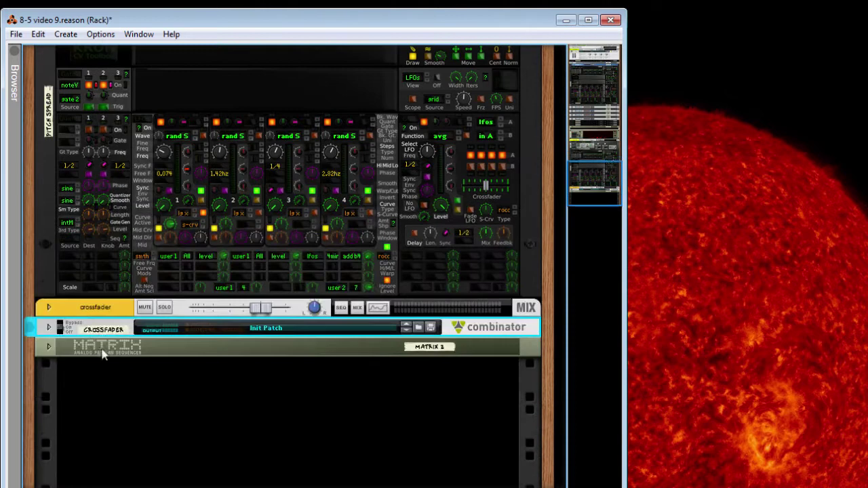
{"action": "left_click", "coordinate": [48, 329]}
{"action": "scroll", "coordinate": [68, 311], "scroll_direction": "up", "scroll_amount": 5}
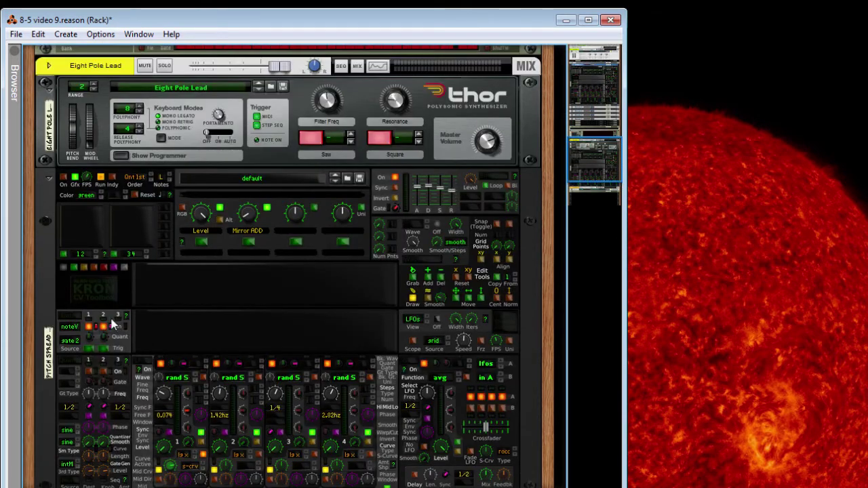
{"action": "scroll", "coordinate": [95, 350], "scroll_direction": "up", "scroll_amount": 5}
{"action": "scroll", "coordinate": [149, 352], "scroll_direction": "up", "scroll_amount": 6}
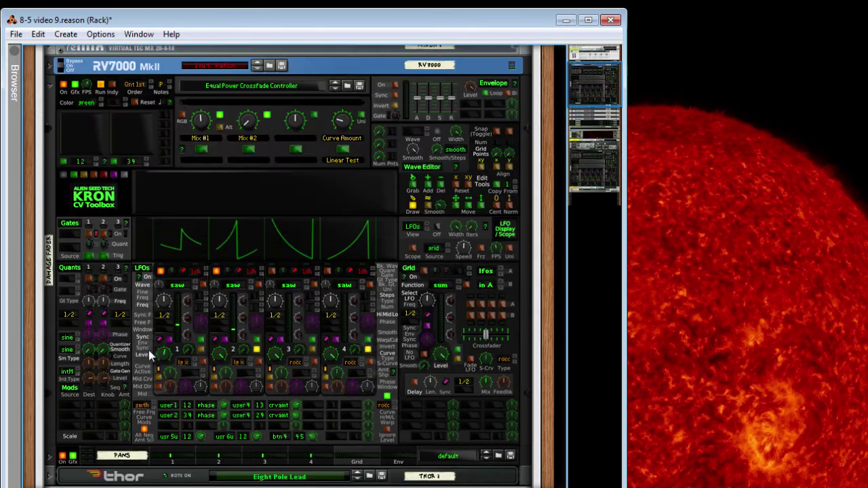
{"action": "scroll", "coordinate": [140, 285], "scroll_direction": "up", "scroll_amount": 5}
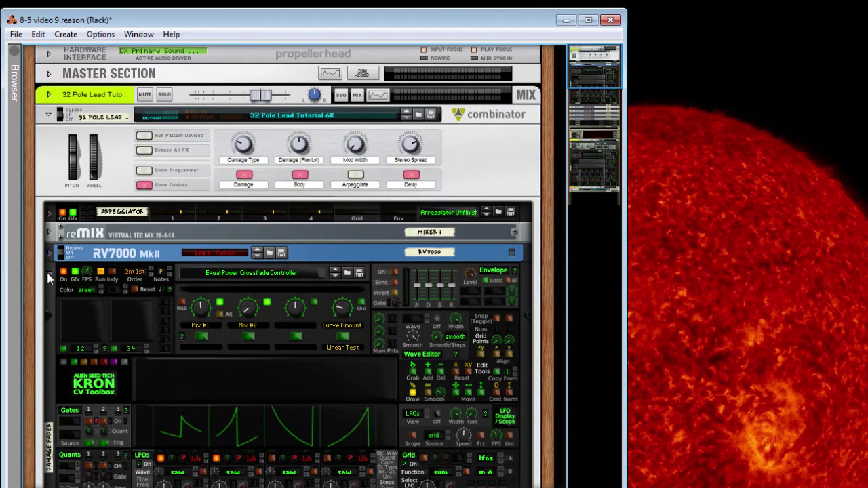
{"action": "scroll", "coordinate": [116, 272], "scroll_direction": "down", "scroll_amount": 4}
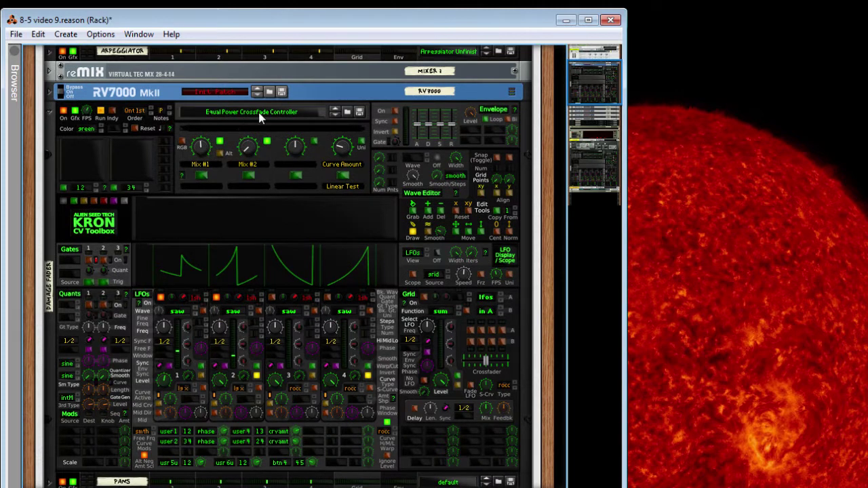
{"action": "left_click", "coordinate": [344, 177]}
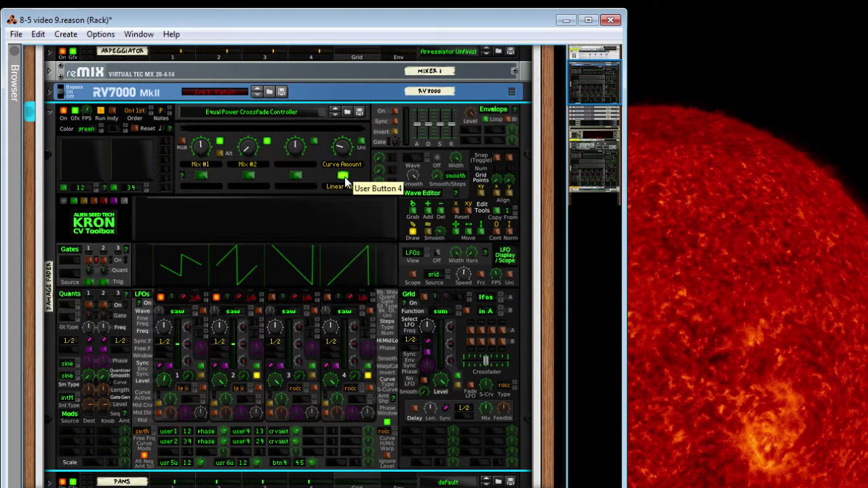
{"action": "left_click", "coordinate": [344, 177]}
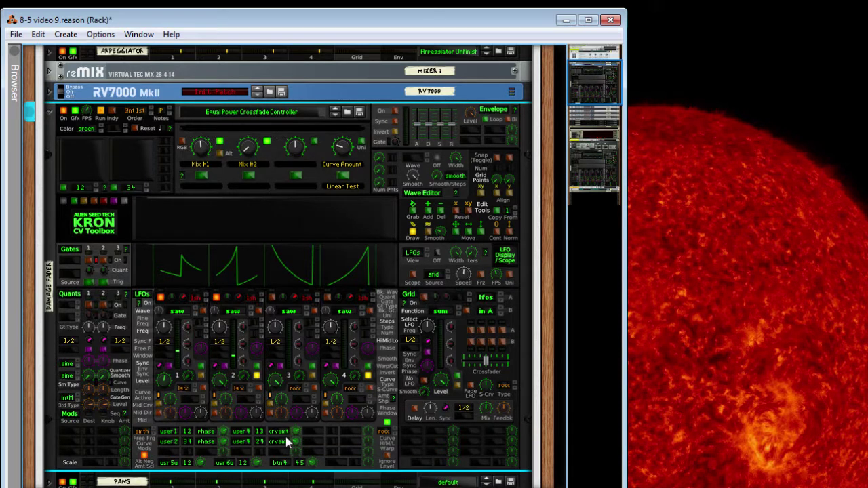
Turn off the Damage Fader's Alt Neg Amt Scl option, toggle Linear Test to compare the curves, and turn the option back on.
{"action": "left_click", "coordinate": [341, 199]}
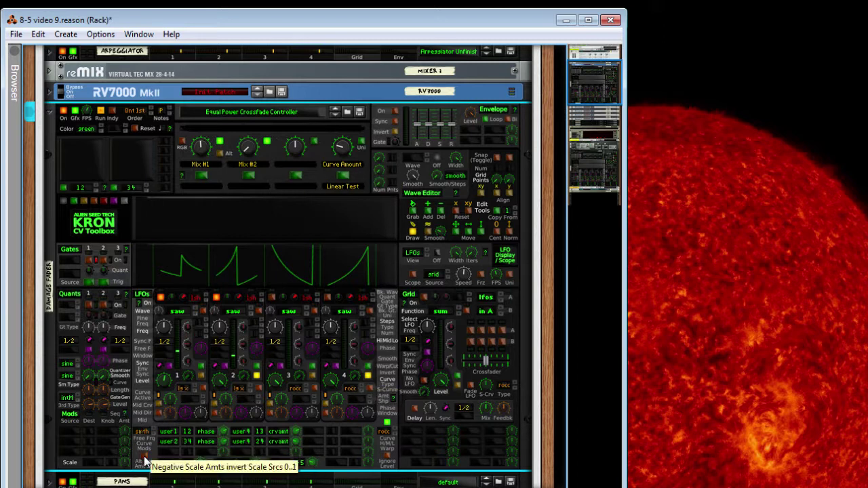
{"action": "left_click", "coordinate": [350, 175]}
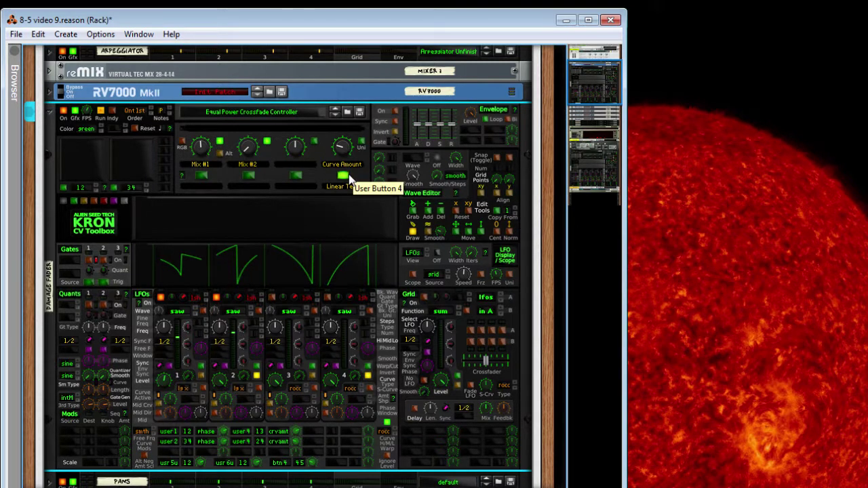
{"action": "left_click", "coordinate": [350, 177]}
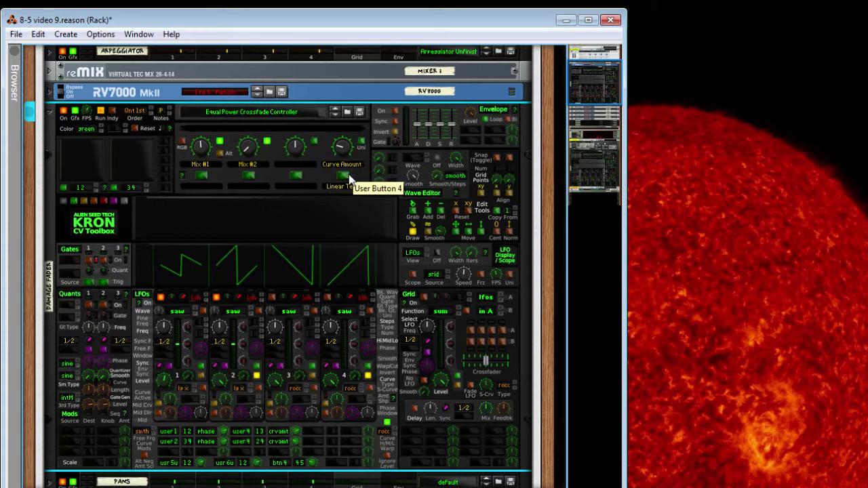
{"action": "left_click", "coordinate": [350, 176]}
{"action": "left_click", "coordinate": [346, 177]}
{"action": "left_click", "coordinate": [346, 177]}
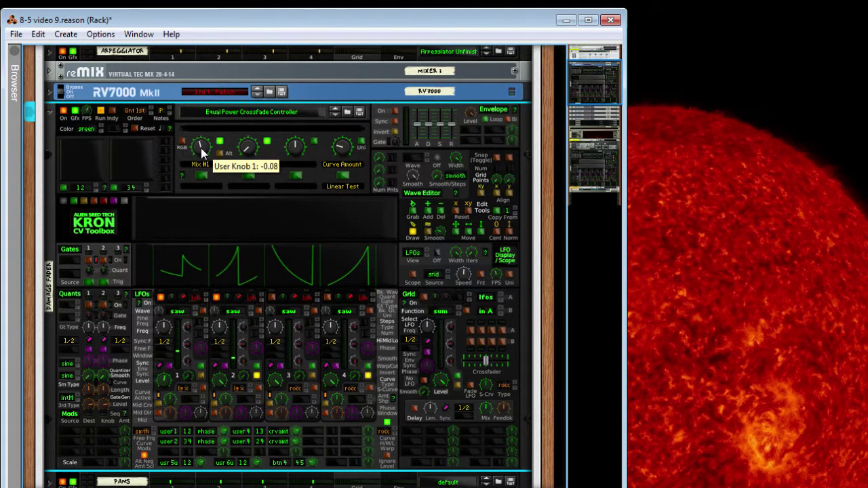
Turn the Damage Fader's Mix #1 down to its minimum, set Mix #2 to 0.00, and toggle Linear Test on and off.
{"action": "left_click_drag", "start_coordinate": [200, 148], "coordinate": [204, 198]}
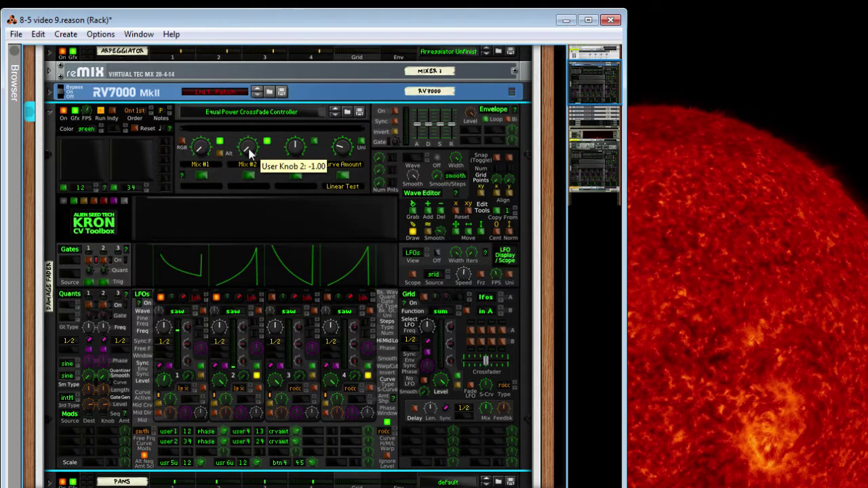
{"action": "left_click_drag", "start_coordinate": [250, 176], "coordinate": [251, 166]}
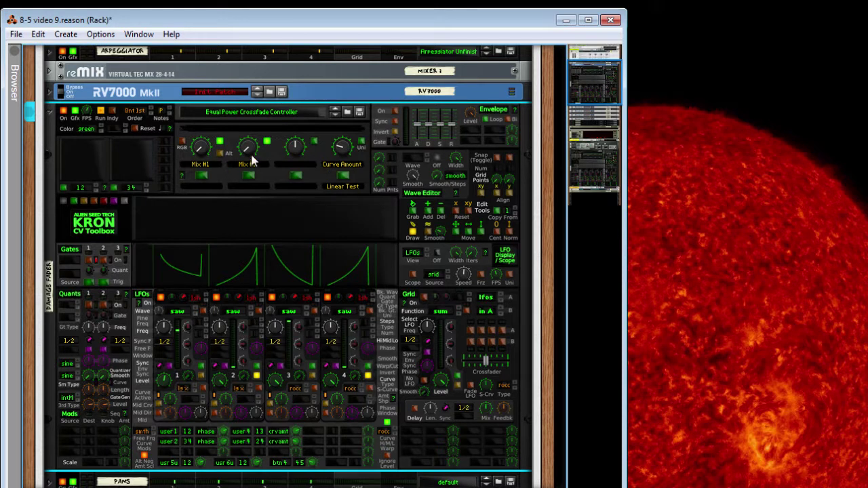
{"action": "left_click_drag", "start_coordinate": [251, 158], "coordinate": [251, 93]}
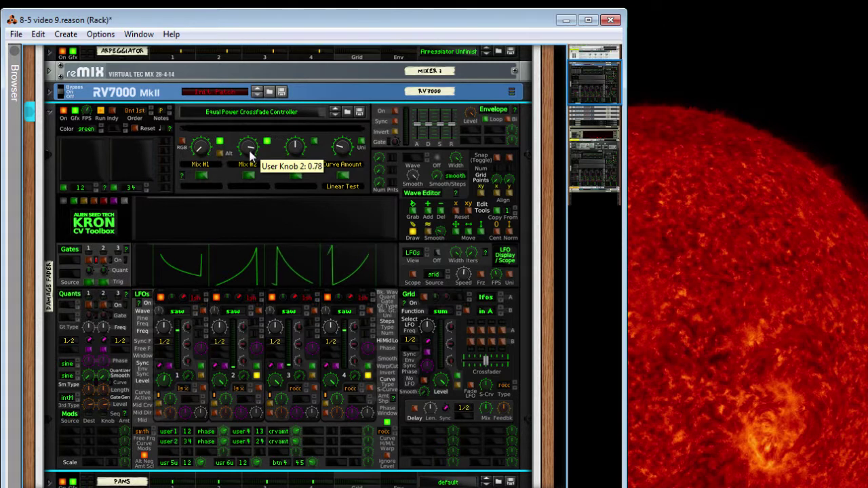
{"action": "left_click_drag", "start_coordinate": [250, 156], "coordinate": [250, 173]}
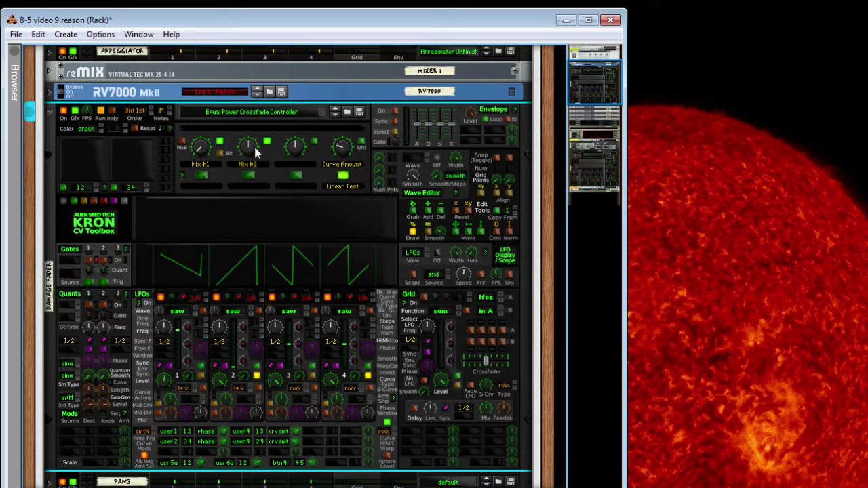
{"action": "mouse_move", "coordinate": [254, 144]}
{"action": "left_mouse_down"}
{"action": "mouse_move", "coordinate": [253, 182]}
{"action": "mouse_move", "coordinate": [253, 144]}
{"action": "left_mouse_up"}
{"action": "left_click", "coordinate": [344, 185]}
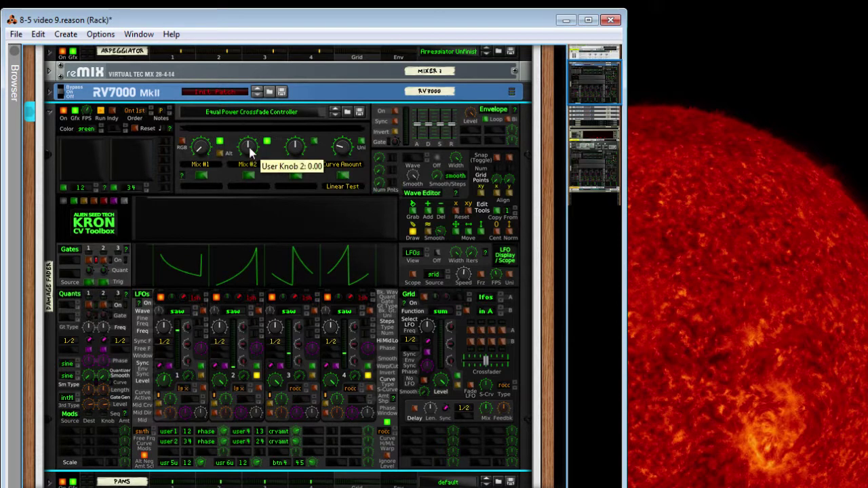
Expand the Crossfader Combinator and its Equal Power Kron, and raise that Kron's Mix #2 to about its midpoint.
{"action": "scroll", "coordinate": [236, 245], "scroll_direction": "down", "scroll_amount": 15}
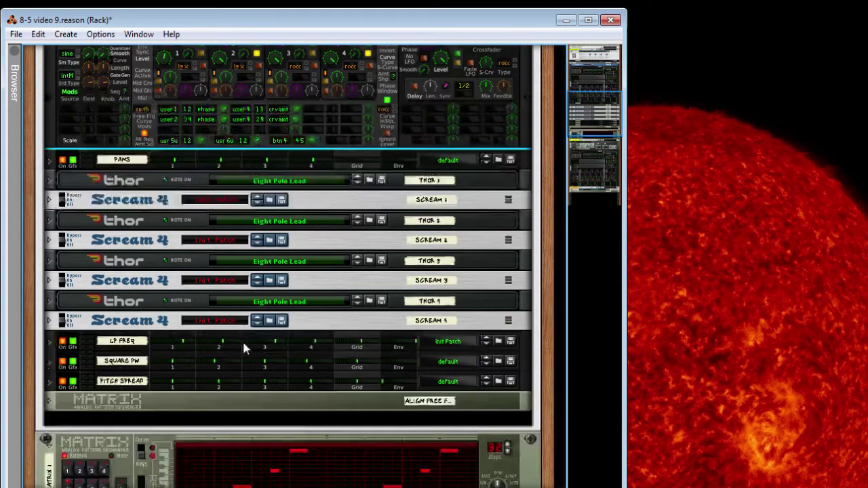
{"action": "scroll", "coordinate": [301, 140], "scroll_direction": "up", "scroll_amount": 3}
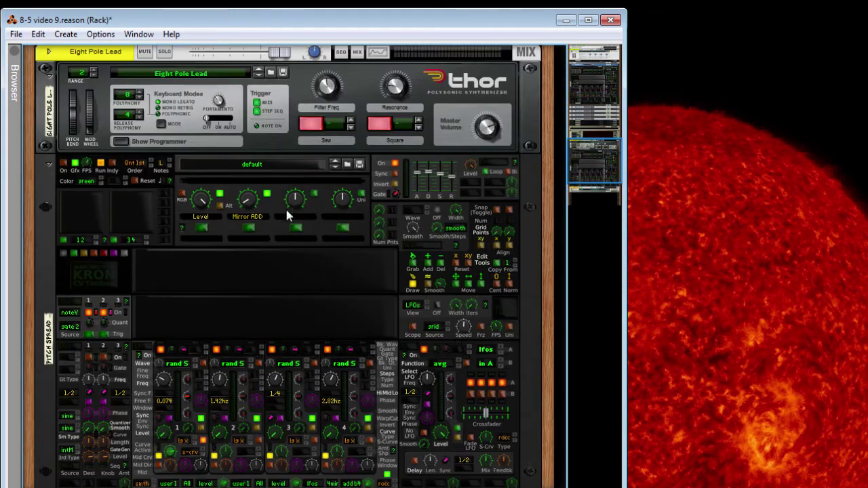
{"action": "scroll", "coordinate": [285, 206], "scroll_direction": "down", "scroll_amount": 6}
{"action": "left_click", "coordinate": [48, 329]}
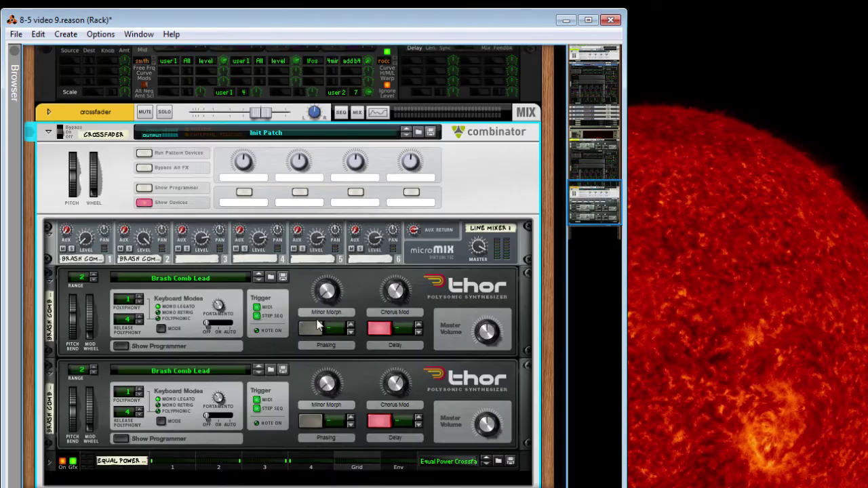
{"action": "left_click", "coordinate": [54, 465]}
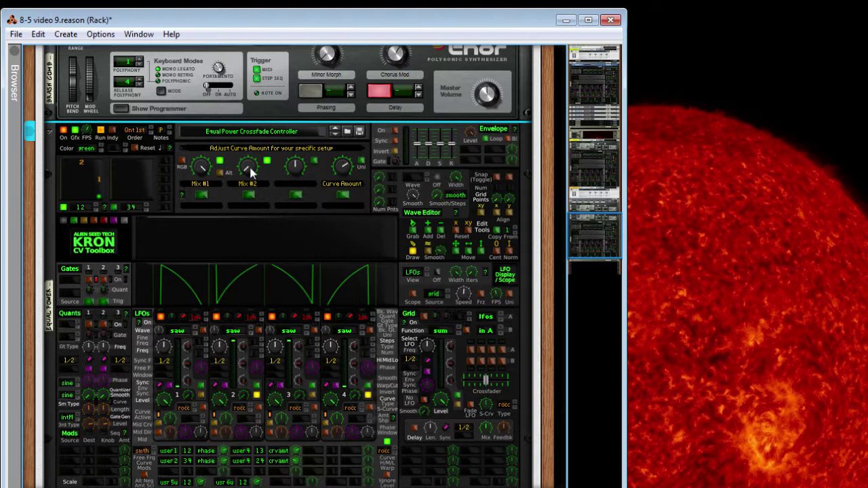
{"action": "left_click_drag", "start_coordinate": [250, 174], "coordinate": [252, 150]}
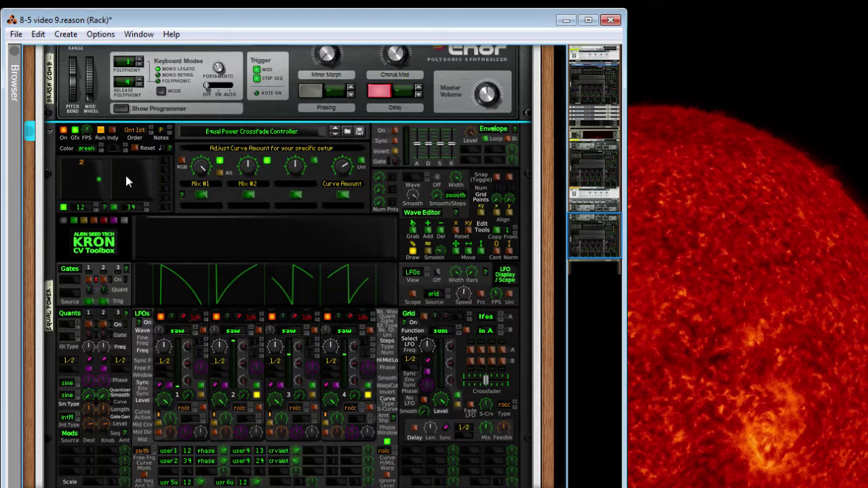
Return to the Damage Fader and try different LFO 1 Phase settings, restoring the starting curve.
{"action": "scroll", "coordinate": [126, 181], "scroll_direction": "up", "scroll_amount": 5}
{"action": "scroll", "coordinate": [156, 341], "scroll_direction": "down", "scroll_amount": 8}
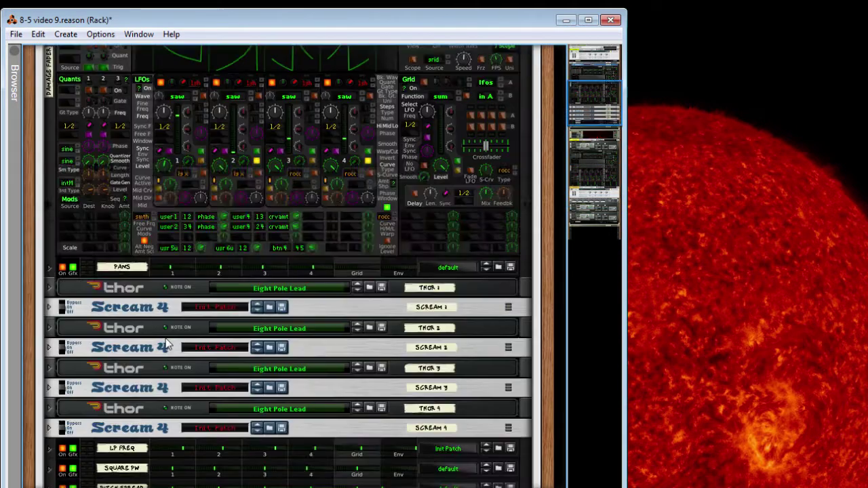
{"action": "scroll", "coordinate": [252, 339], "scroll_direction": "up", "scroll_amount": 5}
{"action": "scroll", "coordinate": [269, 305], "scroll_direction": "down", "scroll_amount": 2}
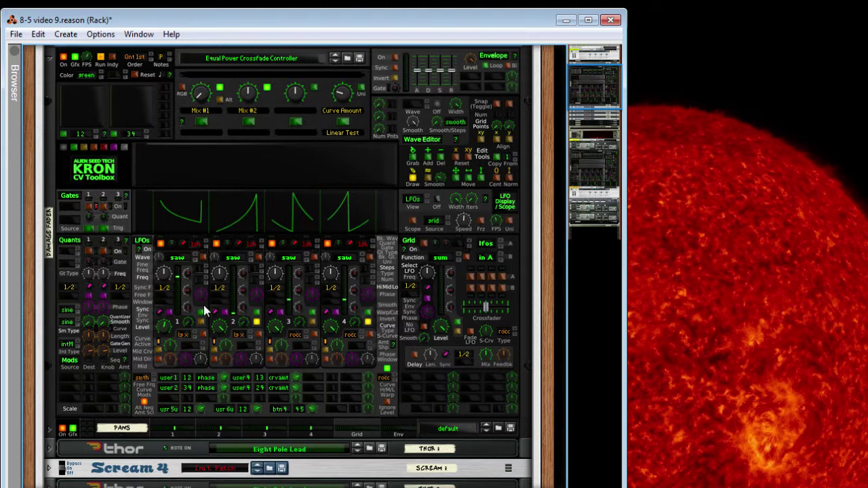
{"action": "left_click", "coordinate": [204, 93]}
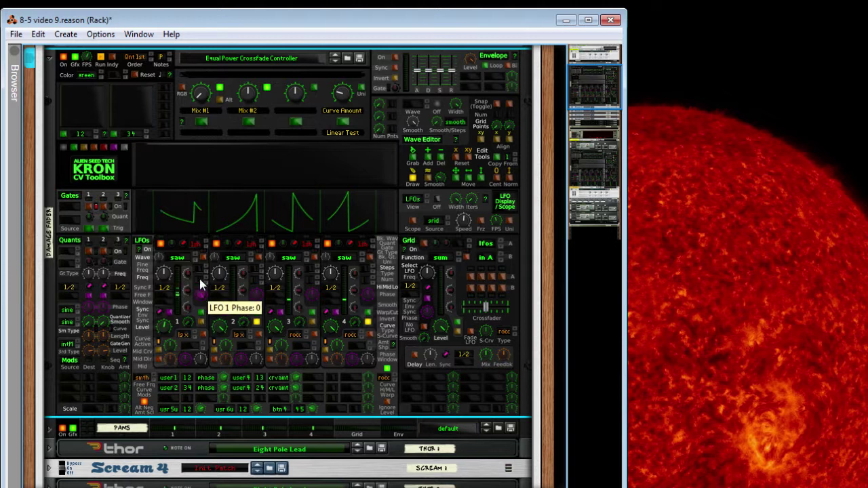
{"action": "mouse_move", "coordinate": [200, 285]}
{"action": "left_mouse_down"}
{"action": "mouse_move", "coordinate": [206, 238]}
{"action": "mouse_move", "coordinate": [198, 271]}
{"action": "mouse_move", "coordinate": [181, 235]}
{"action": "mouse_move", "coordinate": [193, 274]}
{"action": "left_mouse_up"}
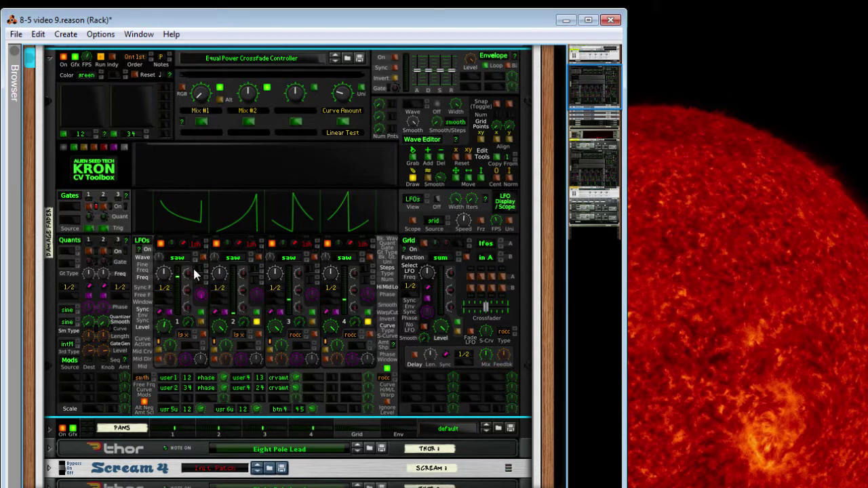
{"action": "mouse_move", "coordinate": [198, 299]}
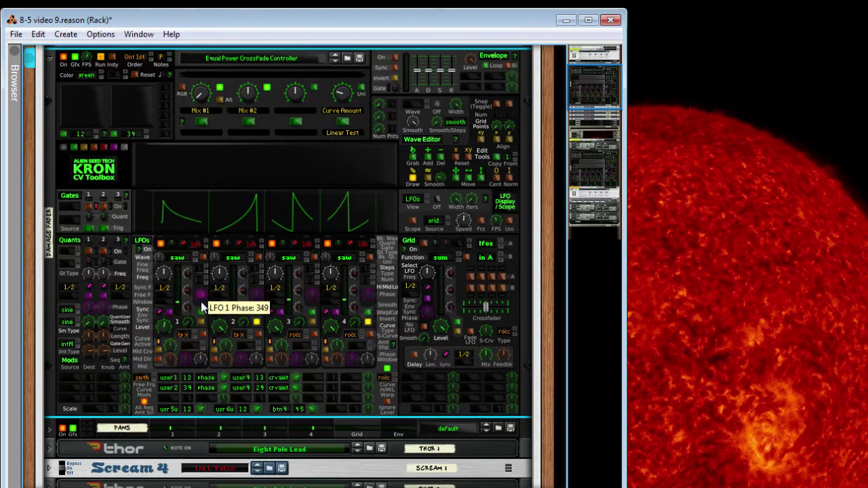
{"action": "left_click_drag", "start_coordinate": [201, 307], "coordinate": [202, 317]}
{"action": "mouse_move", "coordinate": [200, 102]}
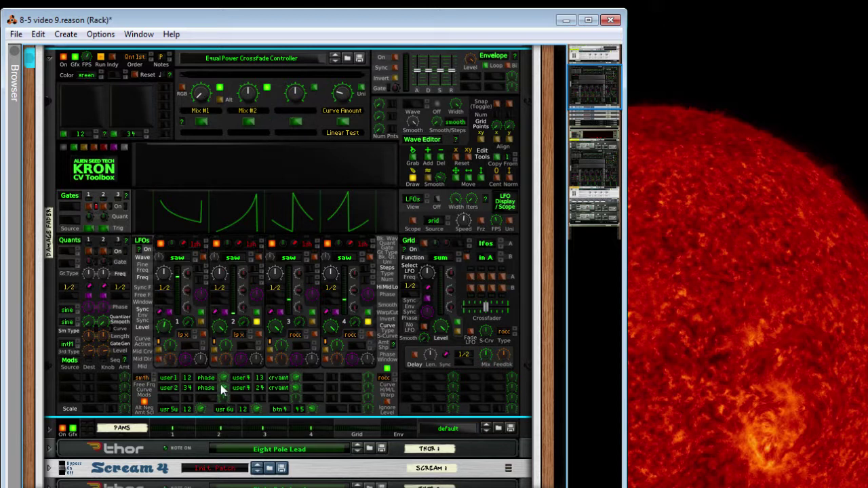
{"action": "mouse_move", "coordinate": [223, 377]}
Collapse the Damage Fader and raise the 32 Pole Lead Combinator's Mod Width rotary to about three quarters.
{"action": "left_click", "coordinate": [49, 58]}
{"action": "scroll", "coordinate": [376, 209], "scroll_direction": "up", "scroll_amount": 3}
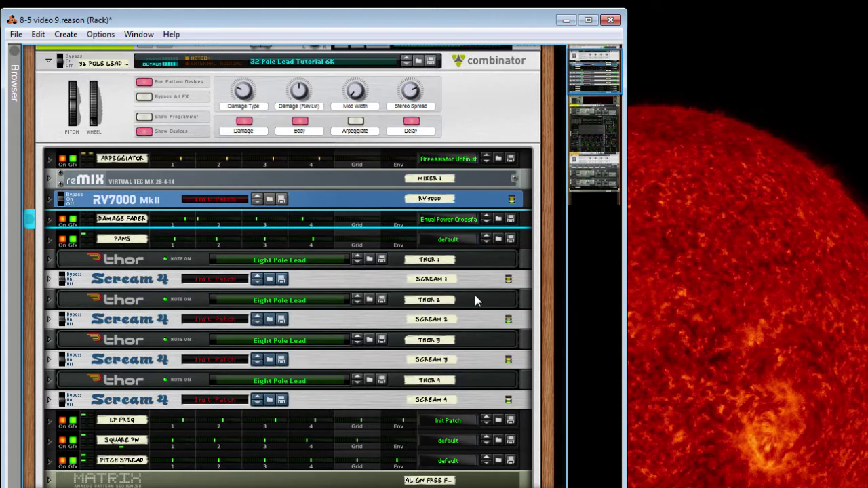
{"action": "left_click", "coordinate": [354, 91]}
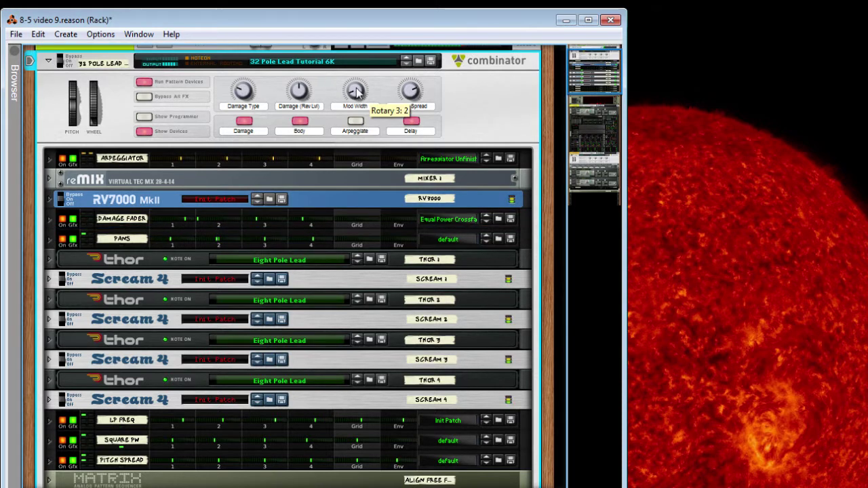
{"action": "left_click_drag", "start_coordinate": [361, 72], "coordinate": [360, 66]}
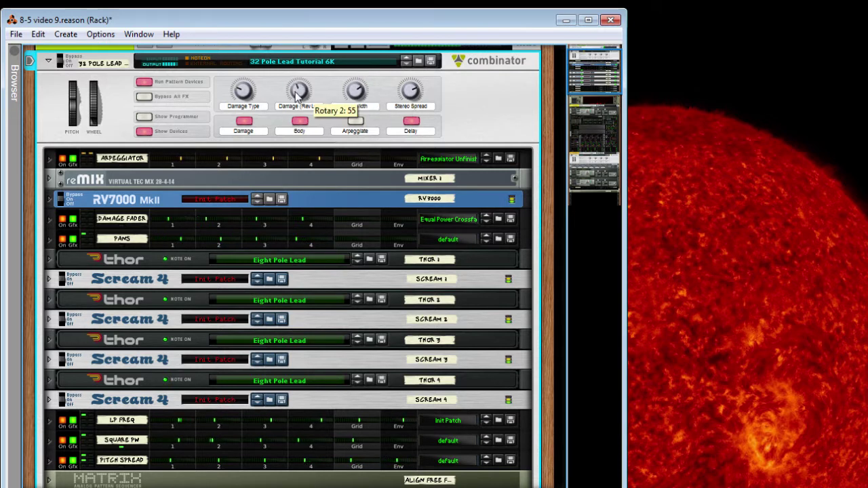
Raise the Damage (Rev Lvl) rotary to 91, lower it to below its midpoint, and stop playback.
{"action": "mouse_move", "coordinate": [299, 92]}
{"action": "left_mouse_down"}
{"action": "mouse_move", "coordinate": [296, 102]}
{"action": "mouse_move", "coordinate": [299, 75]}
{"action": "left_mouse_up"}
{"action": "scroll", "coordinate": [302, 100], "scroll_direction": "up", "scroll_amount": 2}
{"action": "scroll", "coordinate": [301, 100], "scroll_direction": "up", "scroll_amount": 1}
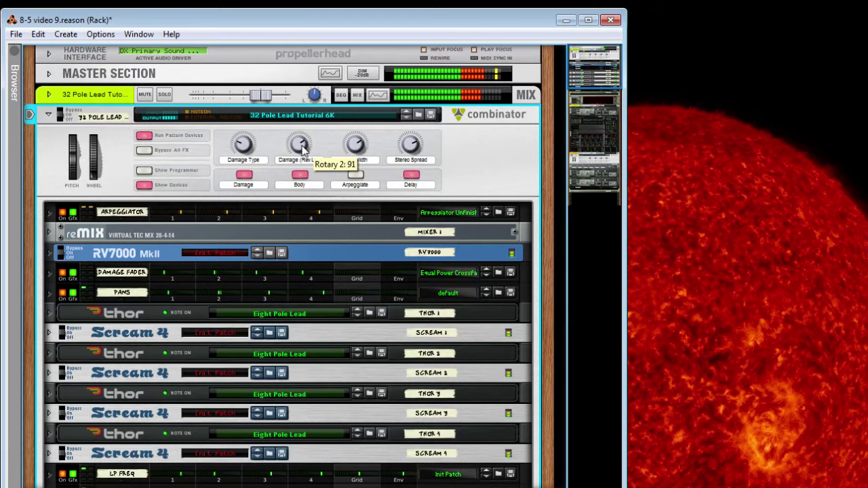
{"action": "left_click_drag", "start_coordinate": [303, 158], "coordinate": [305, 166]}
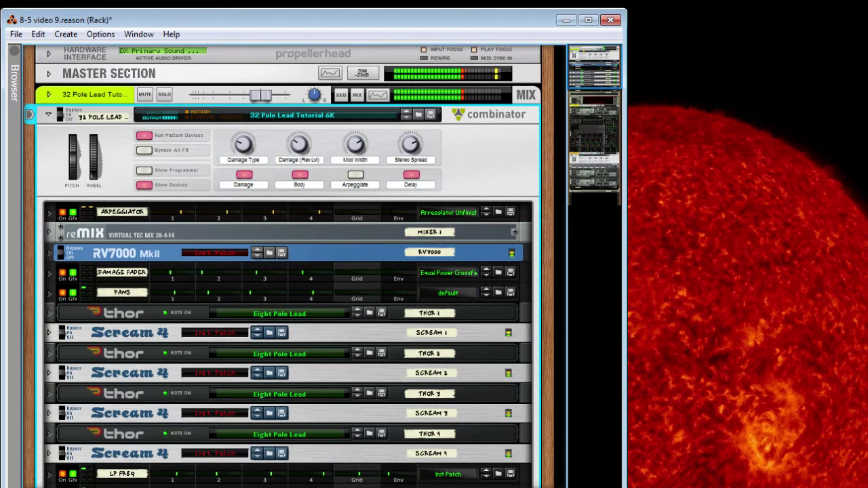
{"action": "key", "text": "space"}
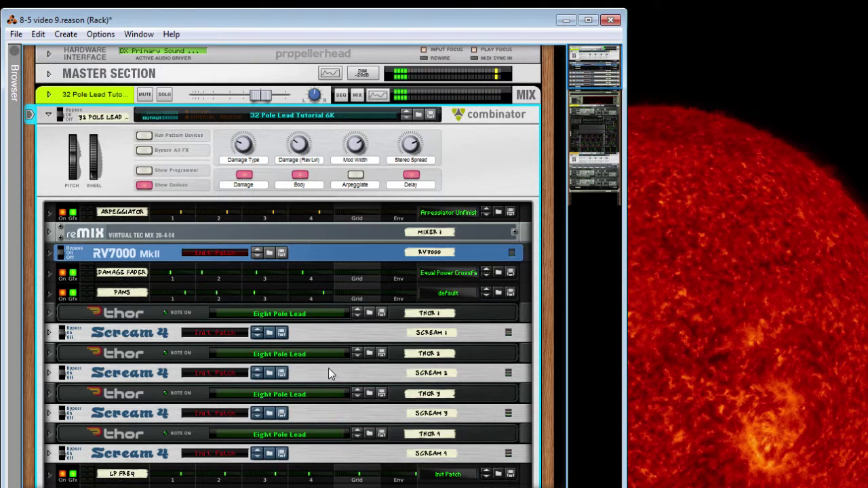
Expand the Arpeggiator Kron and examine its gate and quantizer settings and the quantizer output cabling on the rear of the rack.
{"action": "left_click", "coordinate": [49, 214]}
{"action": "scroll", "coordinate": [97, 248], "scroll_direction": "up", "scroll_amount": 2}
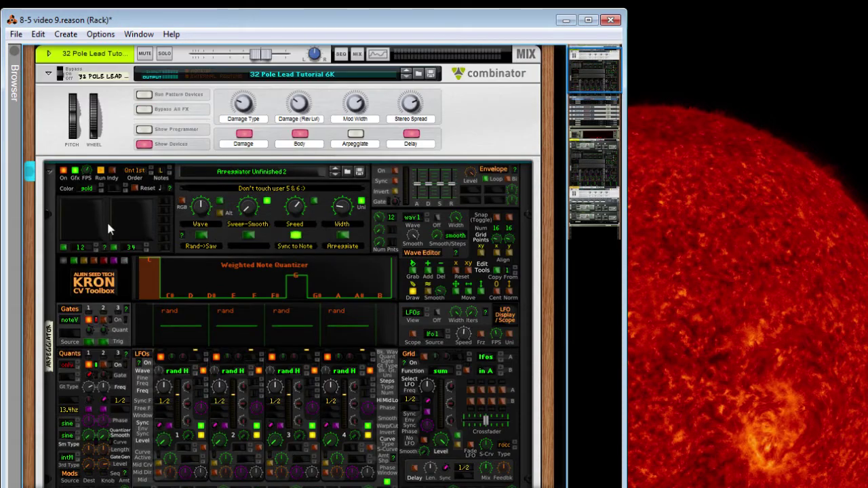
{"action": "scroll", "coordinate": [106, 220], "scroll_direction": "down", "scroll_amount": 5}
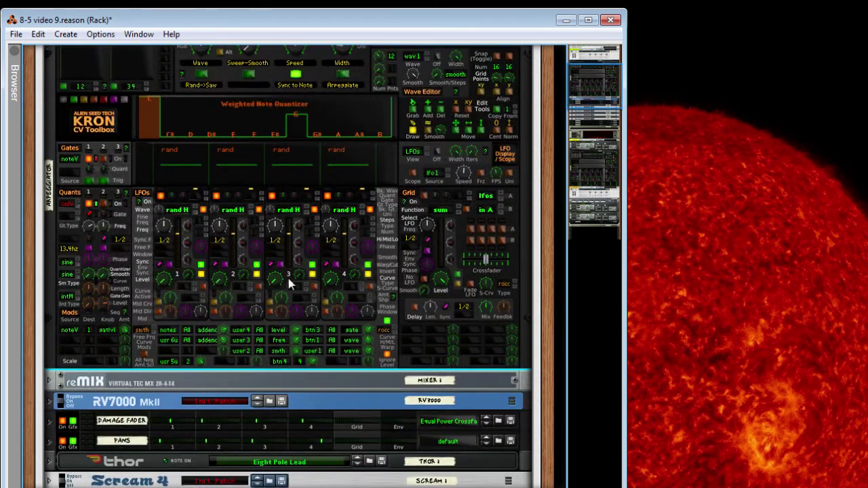
{"action": "scroll", "coordinate": [291, 281], "scroll_direction": "down", "scroll_amount": 6}
{"action": "scroll", "coordinate": [169, 300], "scroll_direction": "up", "scroll_amount": 5}
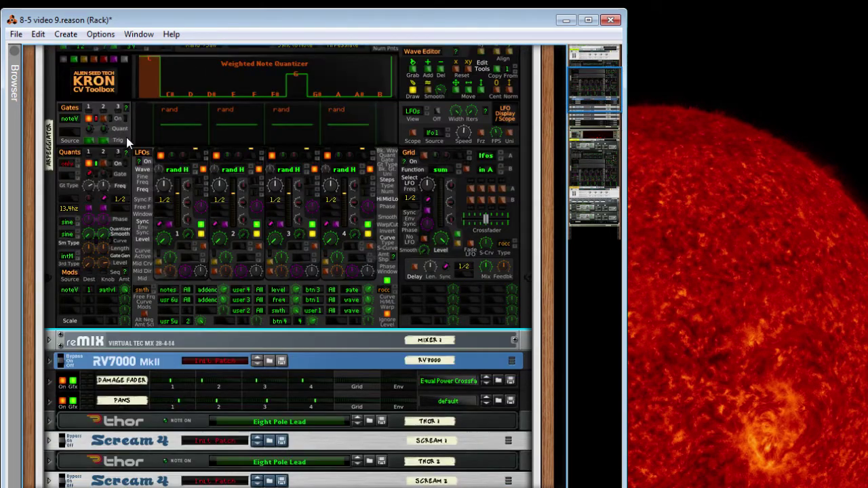
{"action": "key", "text": "Tab"}
{"action": "scroll", "coordinate": [133, 211], "scroll_direction": "down", "scroll_amount": 6}
{"action": "scroll", "coordinate": [161, 190], "scroll_direction": "up", "scroll_amount": 4}
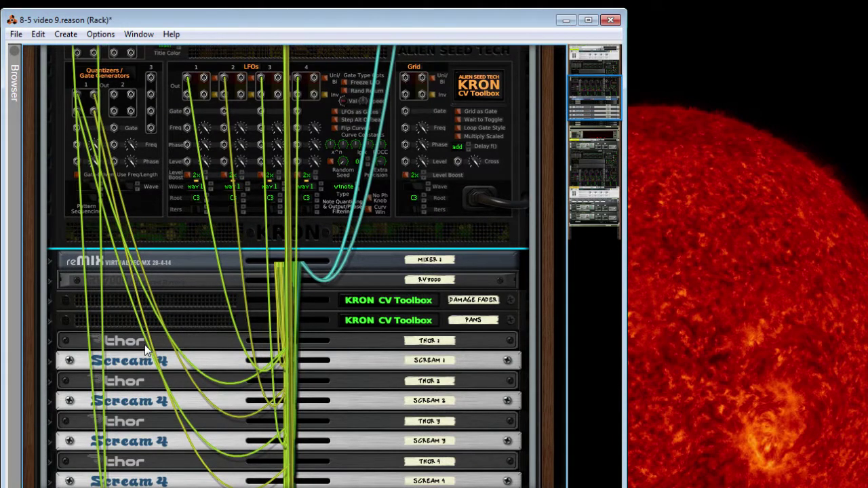
{"action": "scroll", "coordinate": [139, 217], "scroll_direction": "up", "scroll_amount": 3}
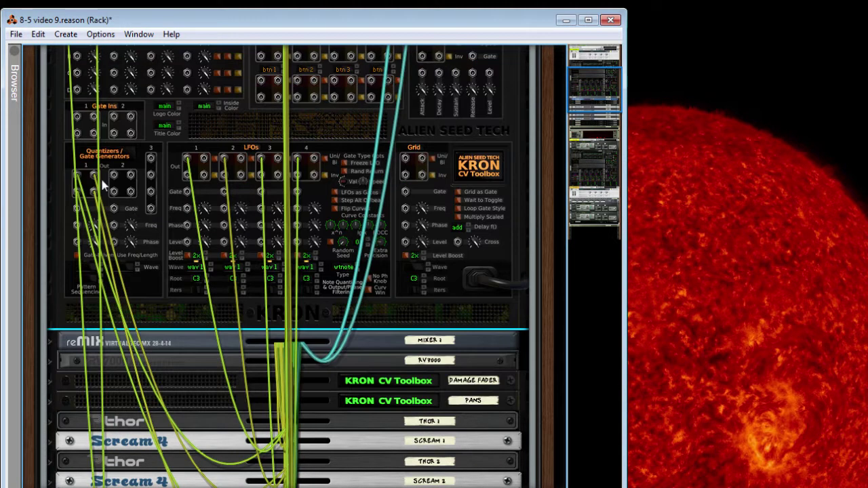
{"action": "scroll", "coordinate": [87, 167], "scroll_direction": "up", "scroll_amount": 1}
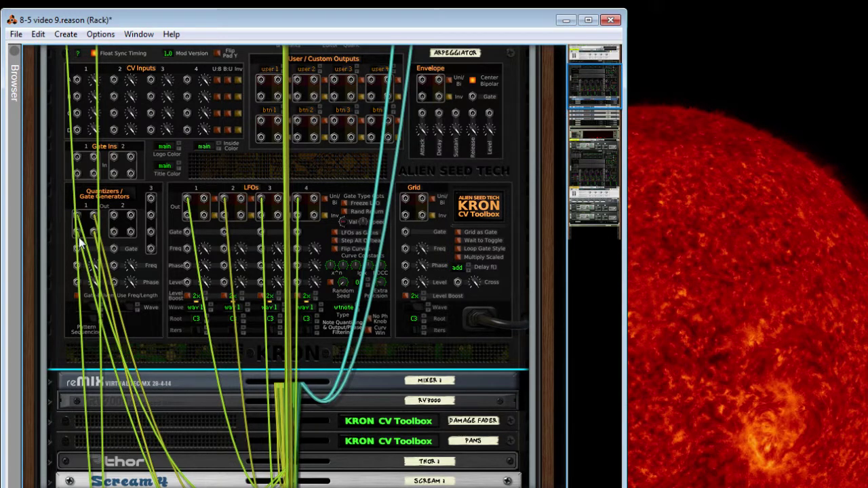
Return to the front of the rack and set the Arpeggiator's Quant 1 gate type to Retrigger LFO.
{"action": "key", "text": "Tab"}
{"action": "left_click", "coordinate": [88, 206]}
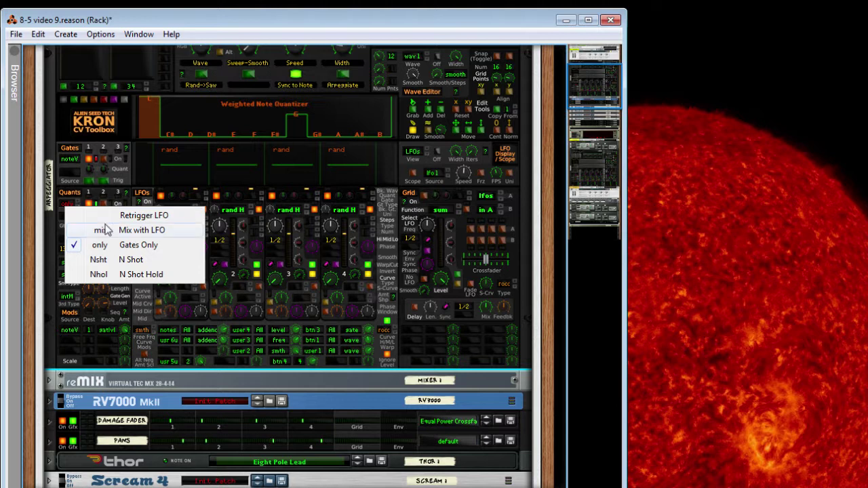
{"action": "left_click", "coordinate": [101, 227]}
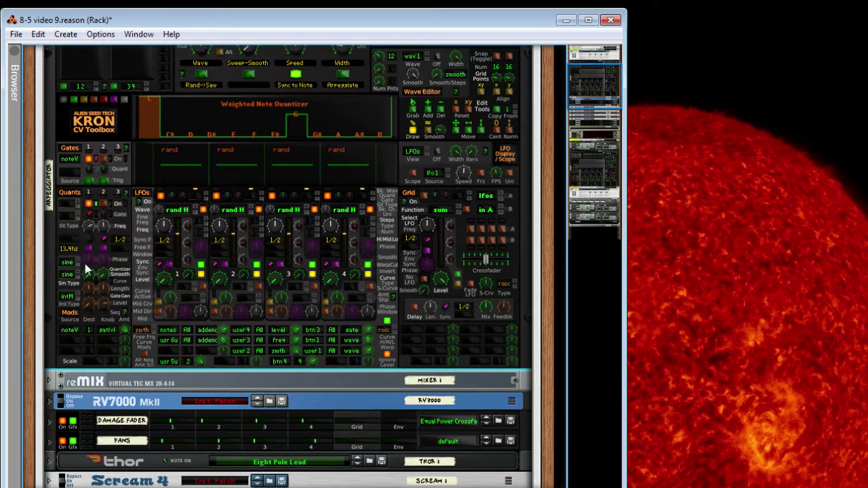
{"action": "mouse_move", "coordinate": [95, 284]}
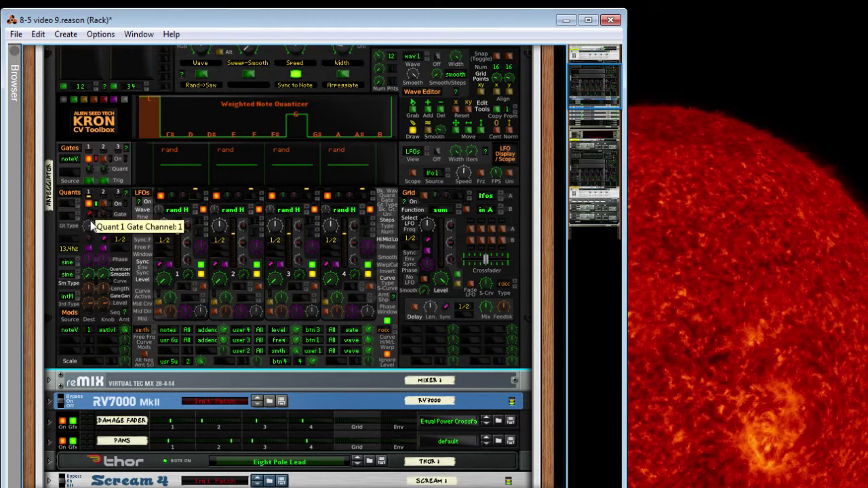
Sweep the Arpeggiator's Quant 1 free frequency down to about 1.2 Hz, raise it to 4.00 Hz, and try the Quantizer 1 Smooth amount.
{"action": "scroll", "coordinate": [92, 225], "scroll_direction": "down", "scroll_amount": 3}
{"action": "scroll", "coordinate": [91, 226], "scroll_direction": "down", "scroll_amount": 5}
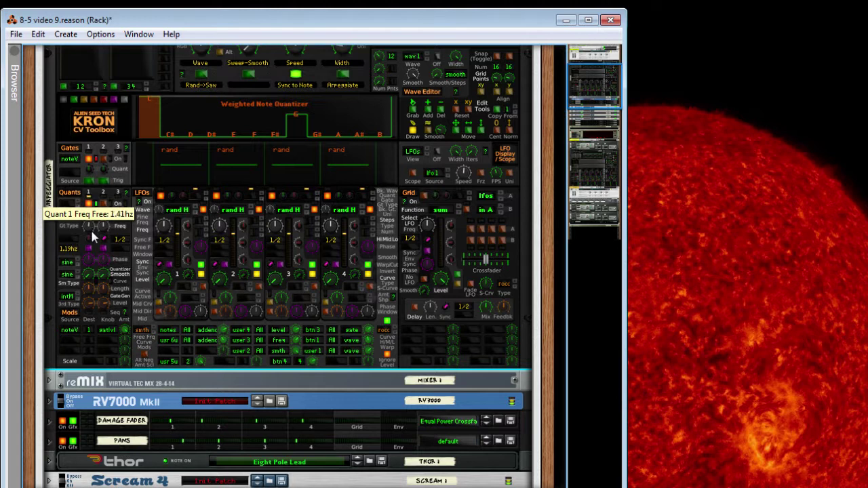
{"action": "left_click_drag", "start_coordinate": [94, 232], "coordinate": [93, 225]}
{"action": "mouse_move", "coordinate": [93, 296]}
{"action": "left_mouse_down"}
{"action": "mouse_move", "coordinate": [93, 307]}
{"action": "mouse_move", "coordinate": [92, 268]}
{"action": "mouse_move", "coordinate": [91, 327]}
{"action": "mouse_move", "coordinate": [95, 282]}
{"action": "left_mouse_up"}
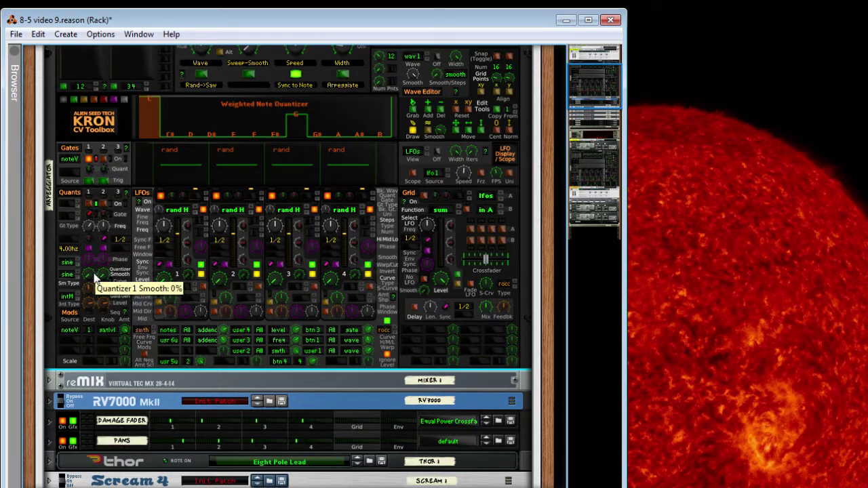
Expand the Pans Kron further down the rack, enable its Quant 1 and set the synced frequency to 1/4T.
{"action": "scroll", "coordinate": [95, 278], "scroll_direction": "down", "scroll_amount": 10}
{"action": "scroll", "coordinate": [123, 337], "scroll_direction": "up", "scroll_amount": 6}
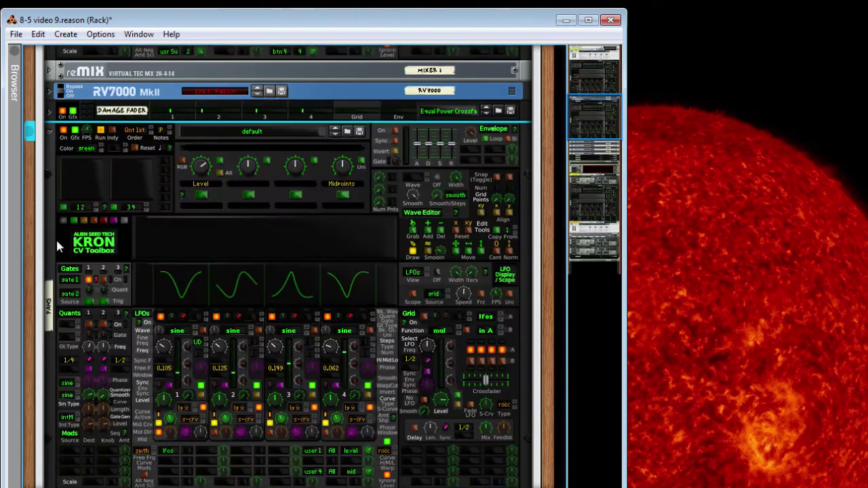
{"action": "left_click", "coordinate": [50, 240]}
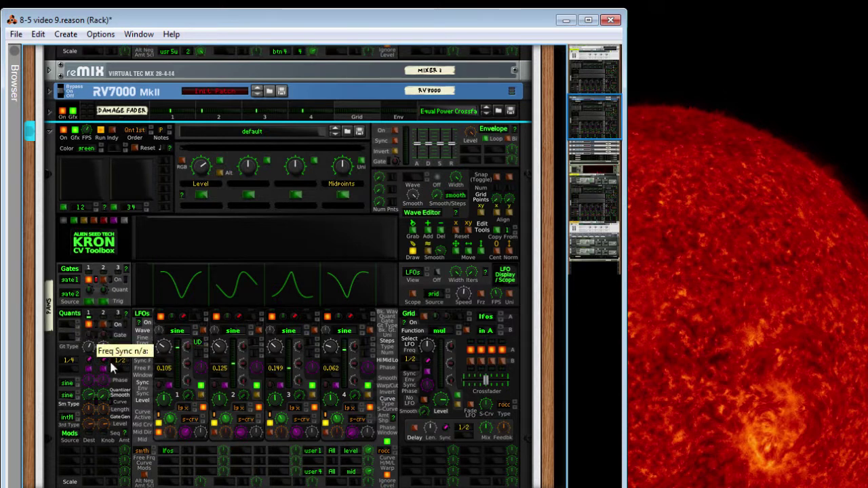
{"action": "left_click_drag", "start_coordinate": [95, 350], "coordinate": [95, 346]}
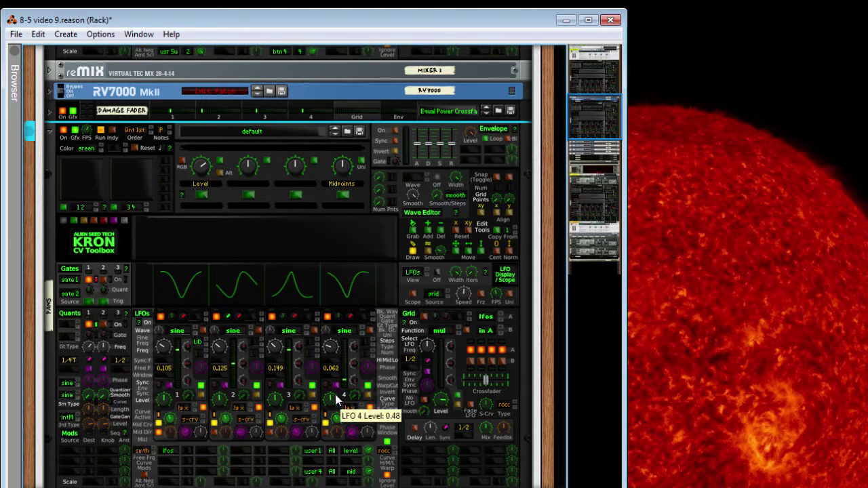
Raise the Pans Kron's LFO 2 free frequency to 2.39 Hz and smooth Quantizer 1 using the LFO 1 Curve Section type.
{"action": "left_click_drag", "start_coordinate": [219, 347], "coordinate": [219, 329]}
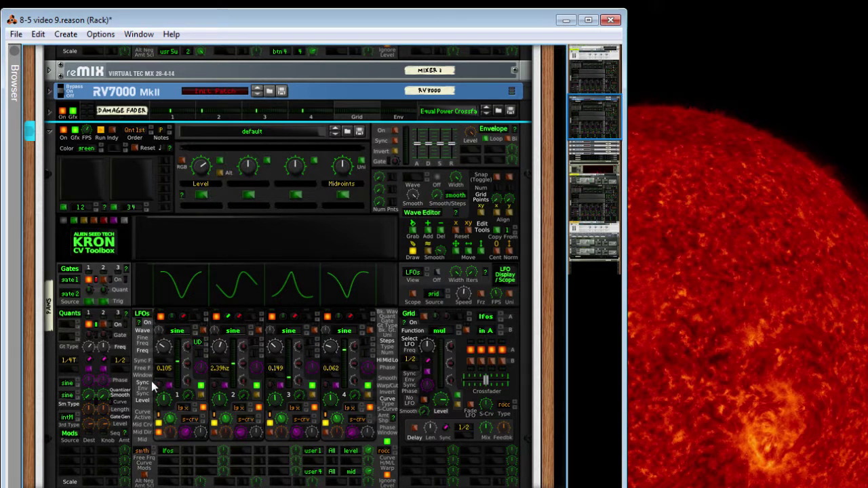
{"action": "left_click_drag", "start_coordinate": [95, 403], "coordinate": [92, 375]}
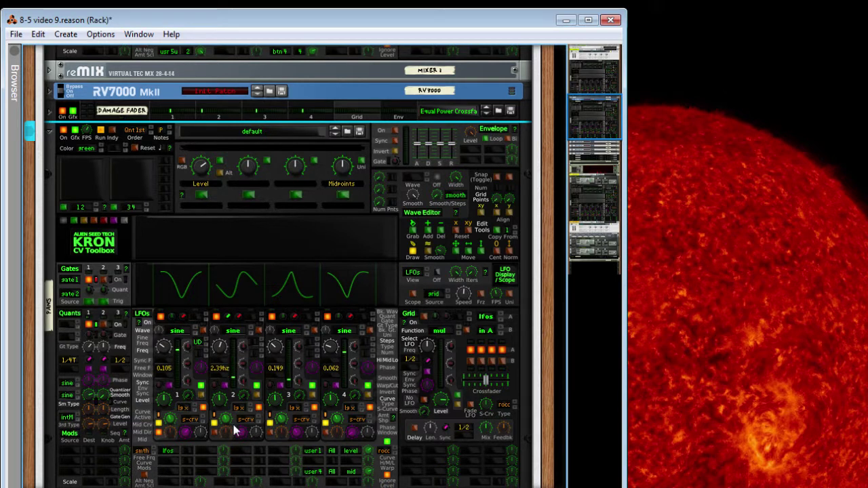
{"action": "left_click", "coordinate": [67, 385]}
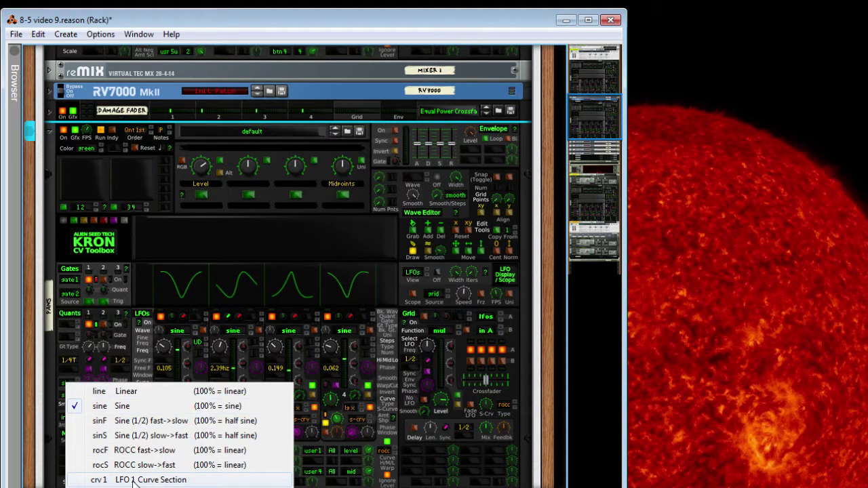
{"action": "left_click", "coordinate": [115, 476]}
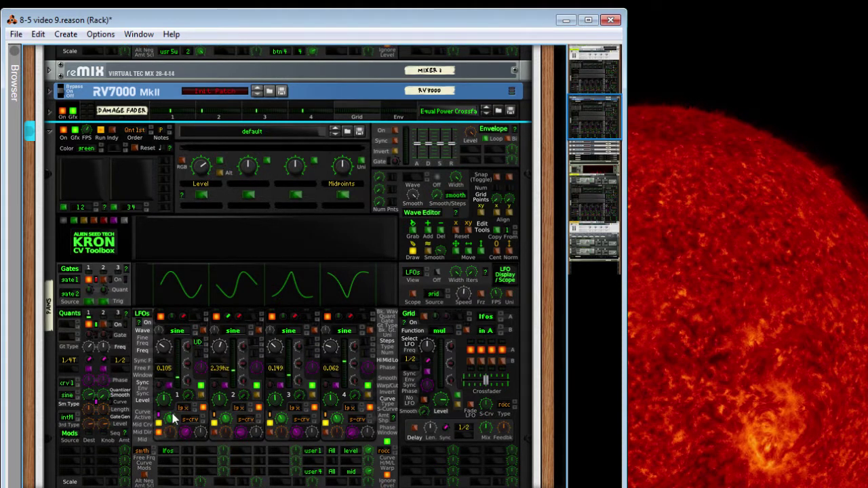
Adjust LFO 1's curve midpoint on the Pans Kron and set the Quantizer 1 smoothing type to Sine.
{"action": "mouse_move", "coordinate": [171, 437]}
{"action": "mouse_move", "coordinate": [171, 438]}
{"action": "left_mouse_down"}
{"action": "mouse_move", "coordinate": [175, 402]}
{"action": "mouse_move", "coordinate": [176, 427]}
{"action": "left_mouse_up"}
{"action": "left_click", "coordinate": [70, 384]}
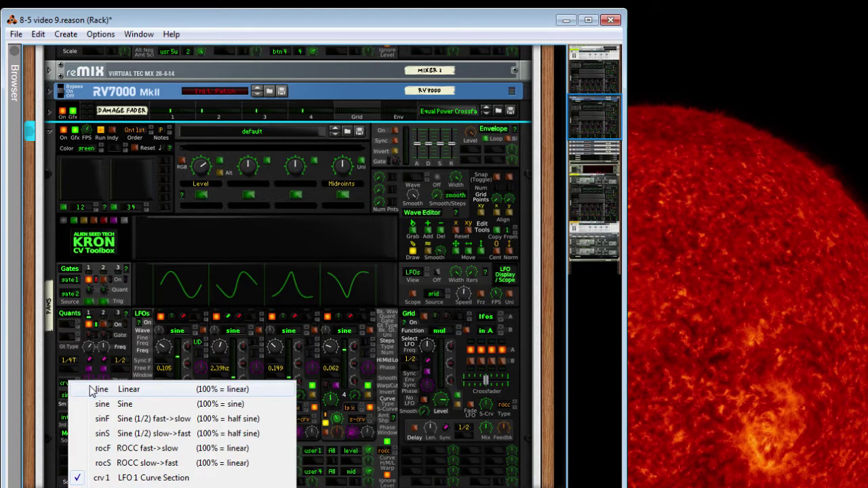
{"action": "left_click", "coordinate": [97, 401]}
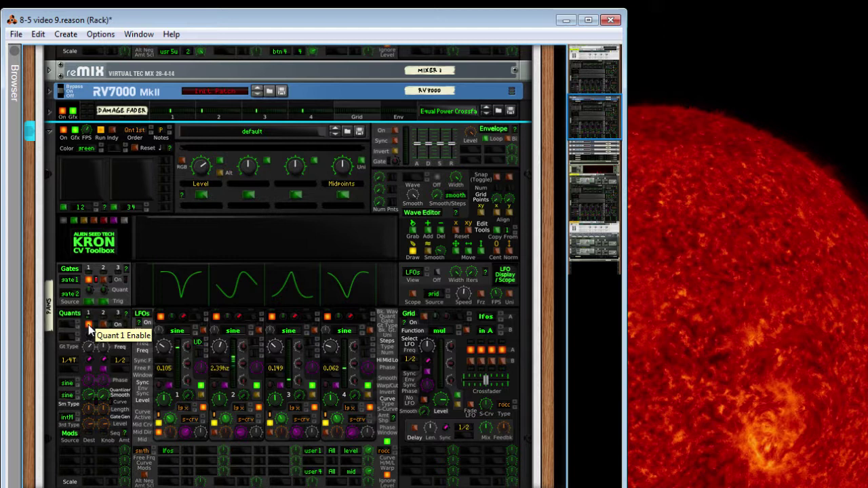
Lower the Pans Kron's LFO 2 free frequency, collapse the device, and return to the Arpeggiator Kron.
{"action": "left_click_drag", "start_coordinate": [219, 348], "coordinate": [224, 370]}
{"action": "scroll", "coordinate": [49, 334], "scroll_direction": "up", "scroll_amount": 5}
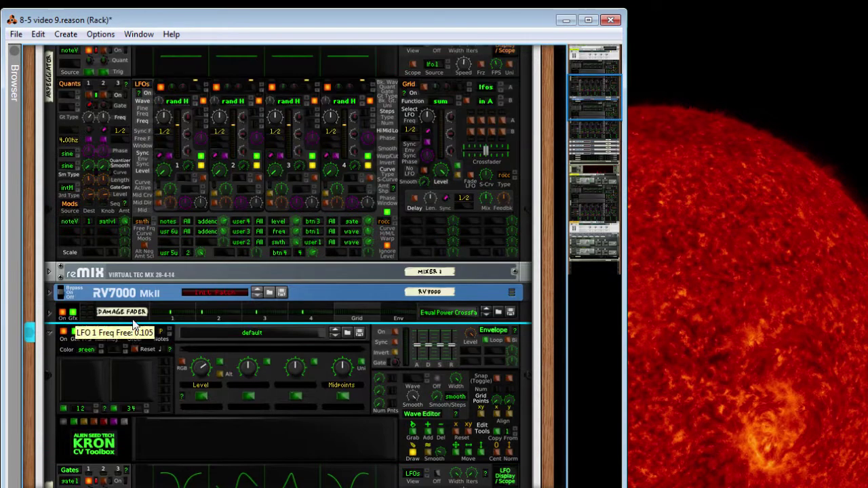
{"action": "left_click", "coordinate": [48, 333]}
{"action": "scroll", "coordinate": [412, 328], "scroll_direction": "up", "scroll_amount": 5}
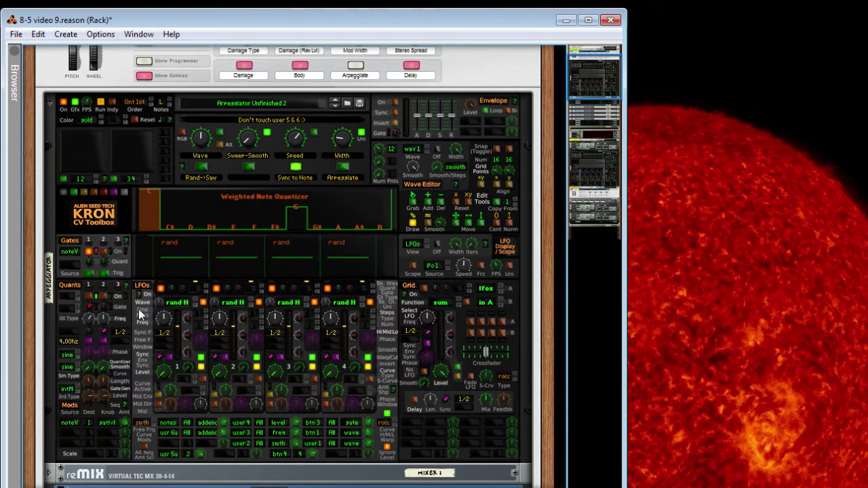
Show wave 2 in the Arpeggiator's wave editor and assign it to Quantizer 1 with Weighted Gate Hits pattern sequencing.
{"action": "left_click", "coordinate": [88, 299]}
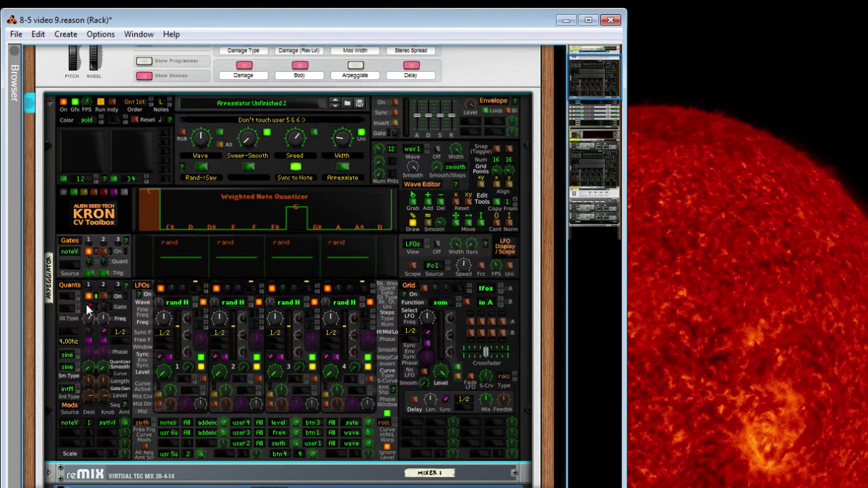
{"action": "left_click", "coordinate": [425, 153]}
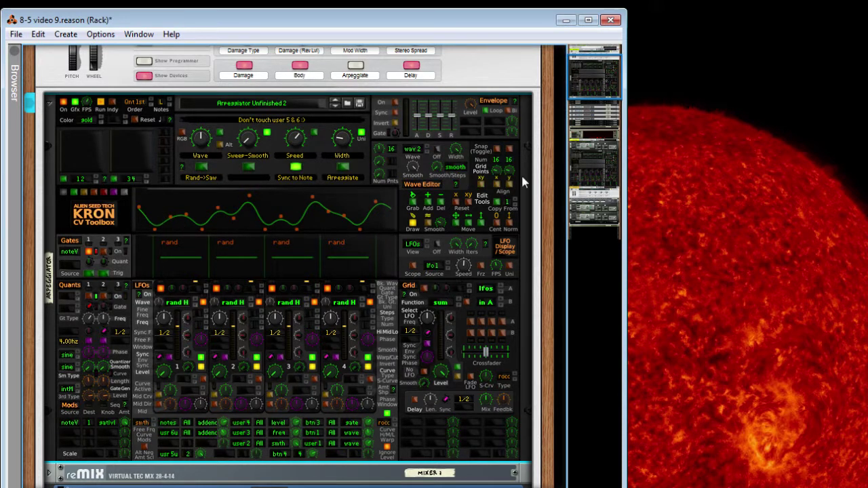
{"action": "key", "text": "Tab"}
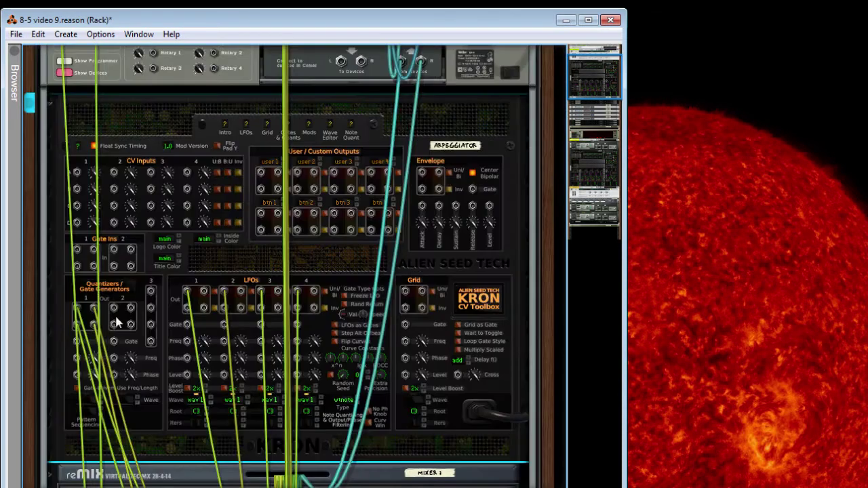
{"action": "left_click", "coordinate": [94, 410]}
{"action": "left_click", "coordinate": [124, 437]}
{"action": "left_click", "coordinate": [82, 412]}
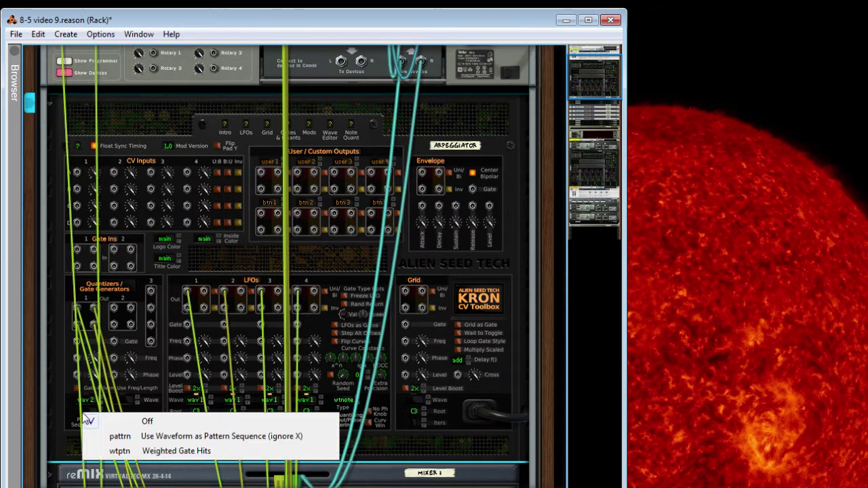
{"action": "left_click", "coordinate": [145, 453]}
{"action": "key", "text": "Tab"}
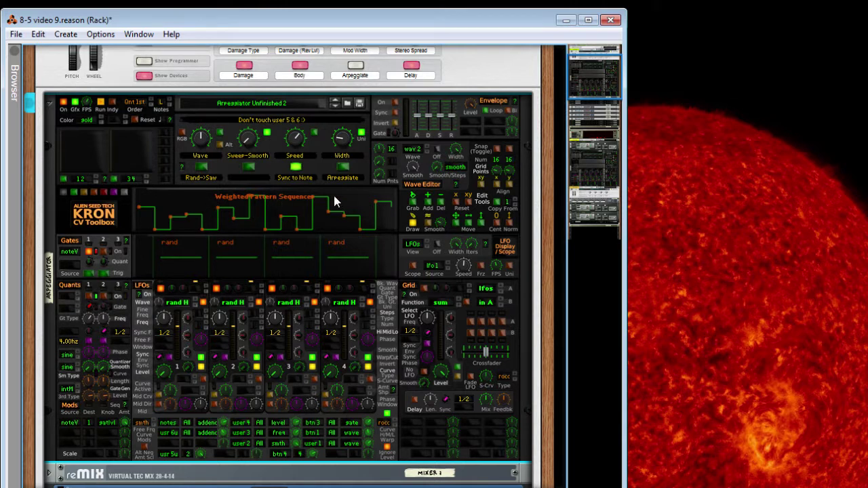
Cycle the wave editor around to wave 1 and assign wav 1 as Quantizer 1's pattern waveform.
{"action": "left_click", "coordinate": [426, 152]}
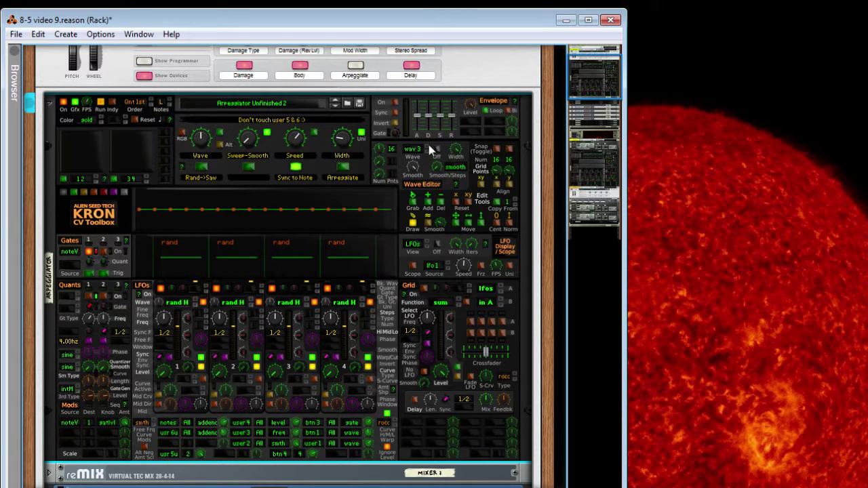
{"action": "left_click", "coordinate": [428, 146]}
{"action": "left_click", "coordinate": [429, 146]}
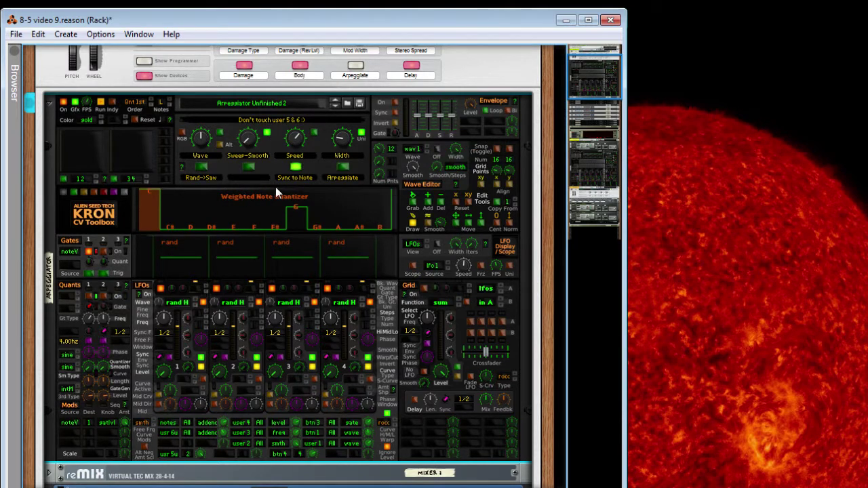
{"action": "key", "text": "Tab"}
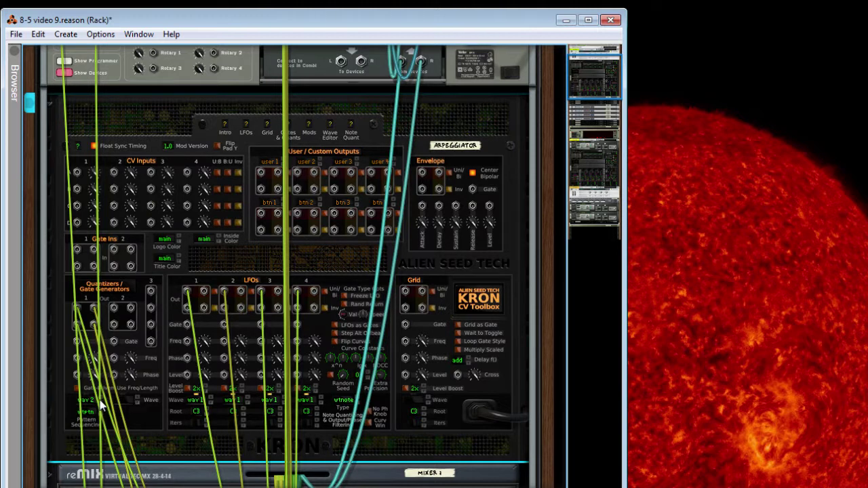
{"action": "key", "text": "Tab"}
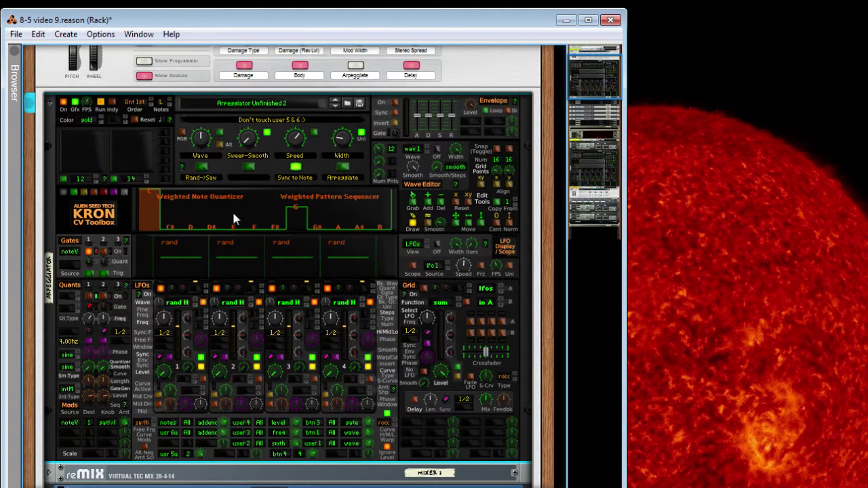
Restore wav 2 as Quantizer 1's pattern waveform and show wave 2 in the wave editor.
{"action": "key", "text": "Tab"}
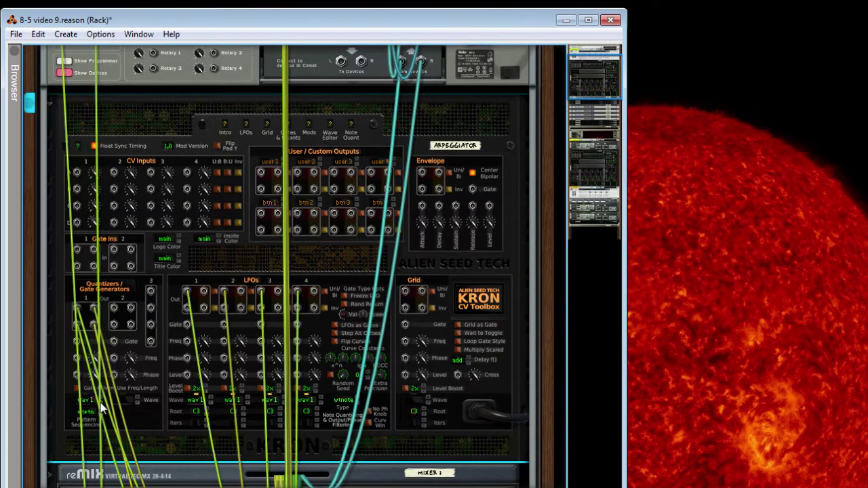
{"action": "key", "text": "Tab"}
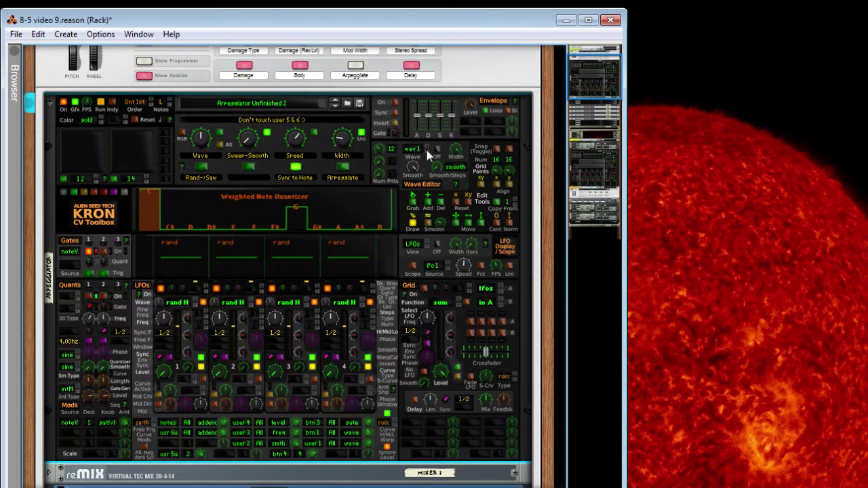
{"action": "left_click", "coordinate": [427, 150]}
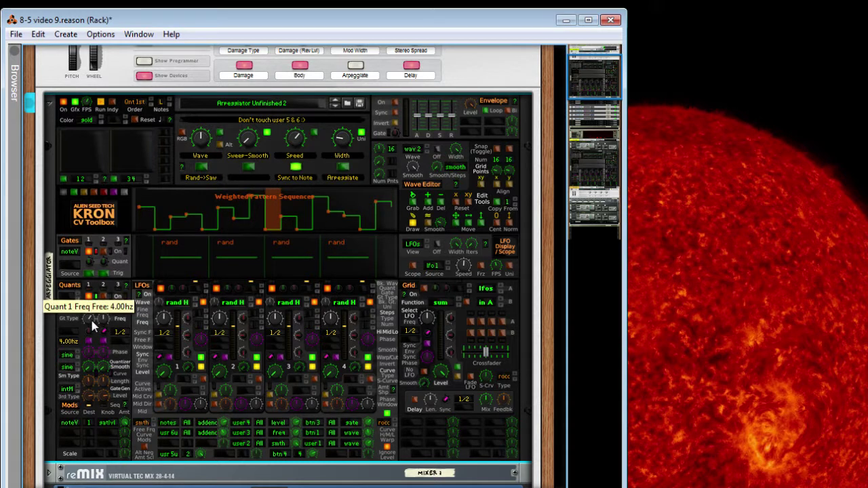
Raise the Arpeggiator's Quant 1 free frequency to 11.3 Hz and toggle Quant 1 to demonstrate the weighted pattern.
{"action": "left_click_drag", "start_coordinate": [93, 327], "coordinate": [95, 322]}
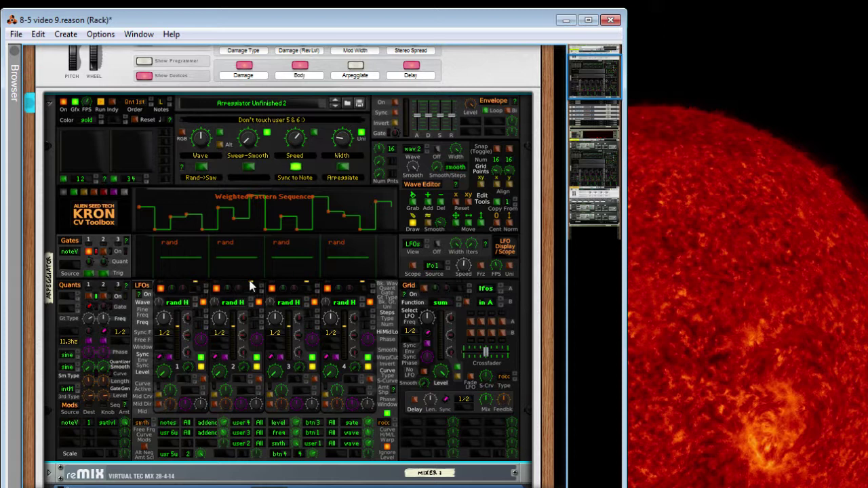
{"action": "left_click", "coordinate": [86, 300]}
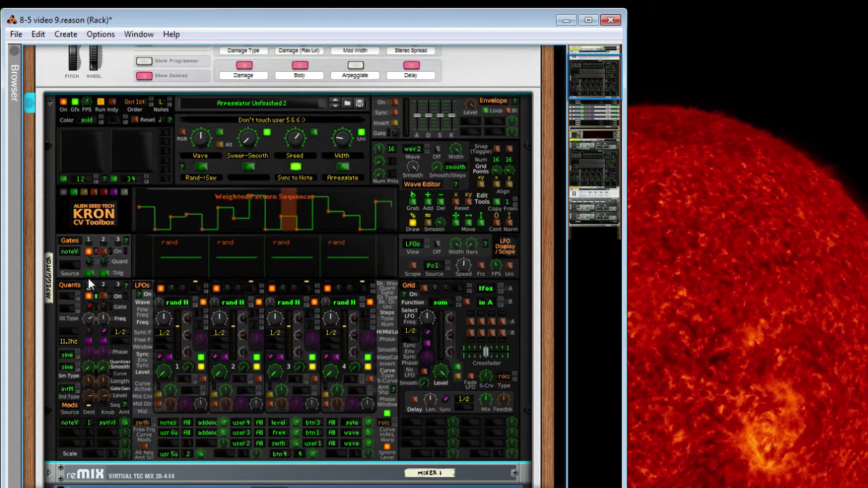
{"action": "key", "text": "Tab"}
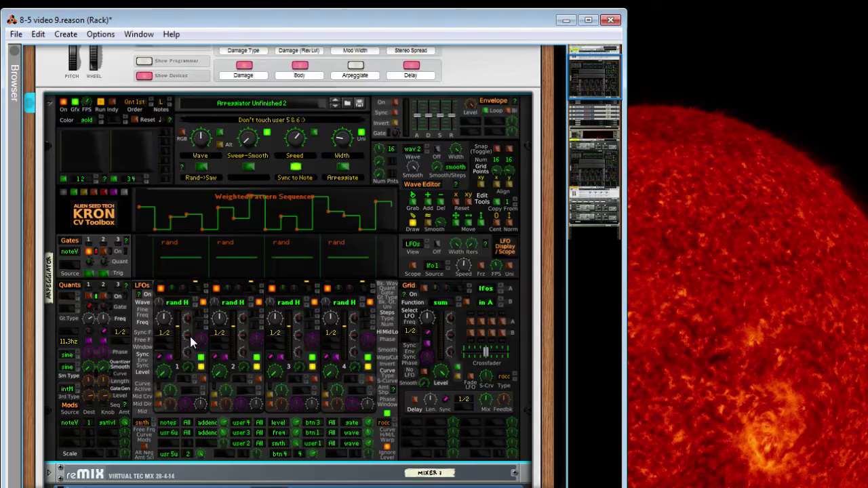
{"action": "key", "text": "Tab"}
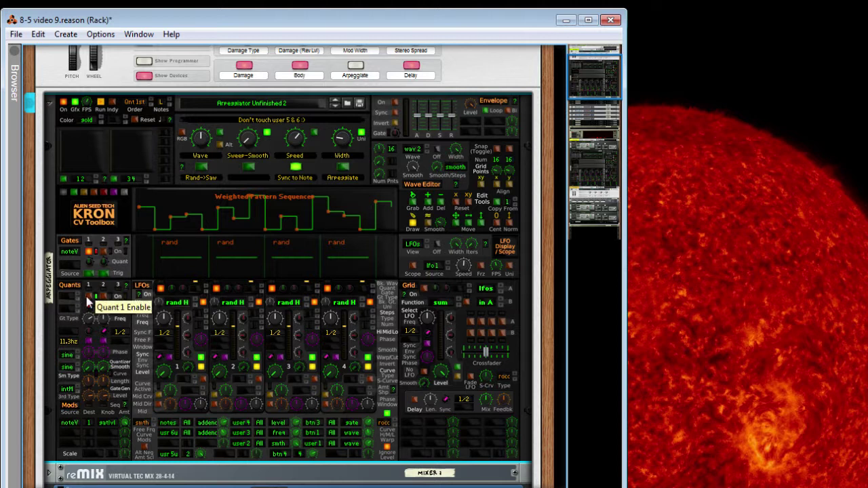
Show wave 1 in the wave editor and set the Arpeggiator's Quant 1 gate type to Gates Only.
{"action": "left_click", "coordinate": [431, 149]}
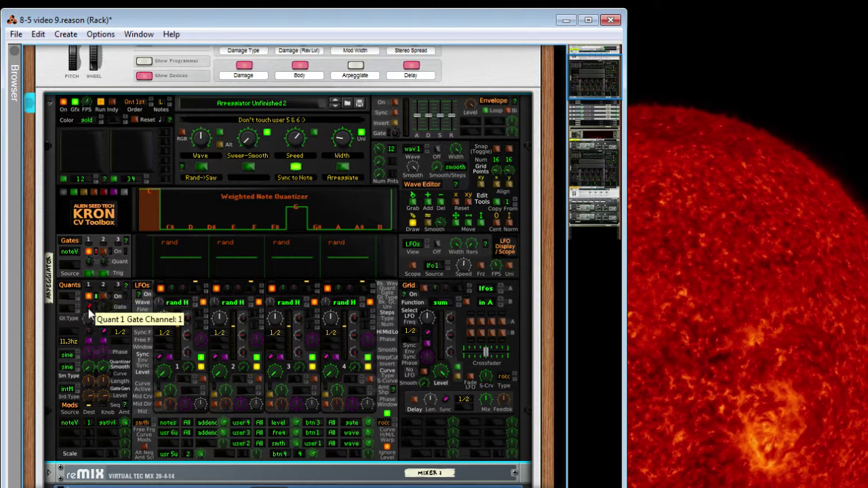
{"action": "left_click", "coordinate": [66, 299]}
{"action": "left_click", "coordinate": [116, 343]}
Turn off Quantizer 1's pattern sequencing on the Arpeggiator's rear and return to the front of the rack.
{"action": "key", "text": "Tab"}
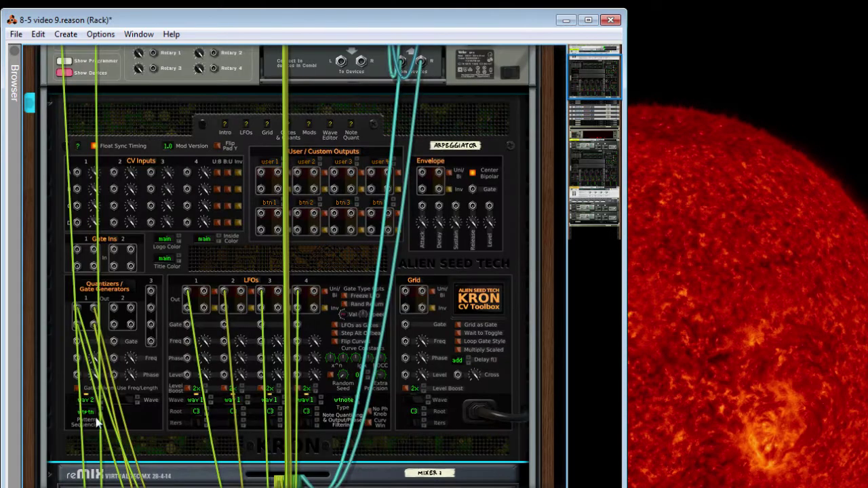
{"action": "left_click", "coordinate": [87, 401]}
{"action": "left_click", "coordinate": [98, 420]}
{"action": "key", "text": "Tab"}
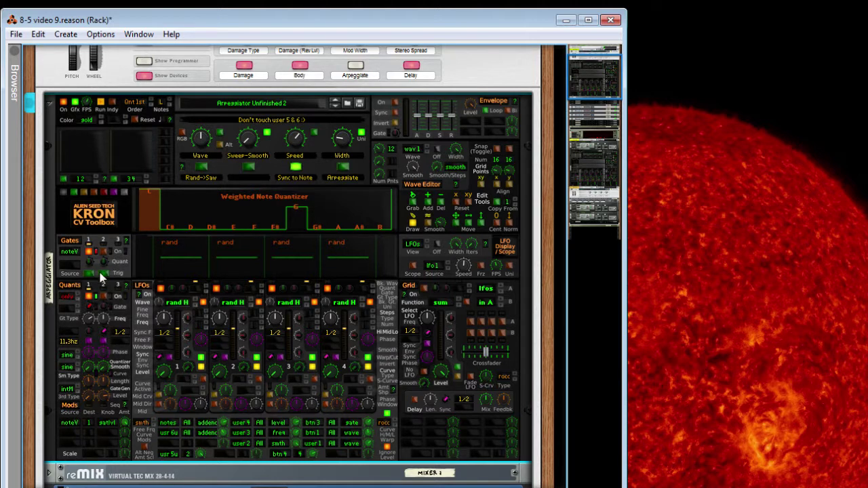
Check the Arpeggiator's Quant 1 gate type options and bring the Combinator's rotaries into view.
{"action": "left_click", "coordinate": [70, 301]}
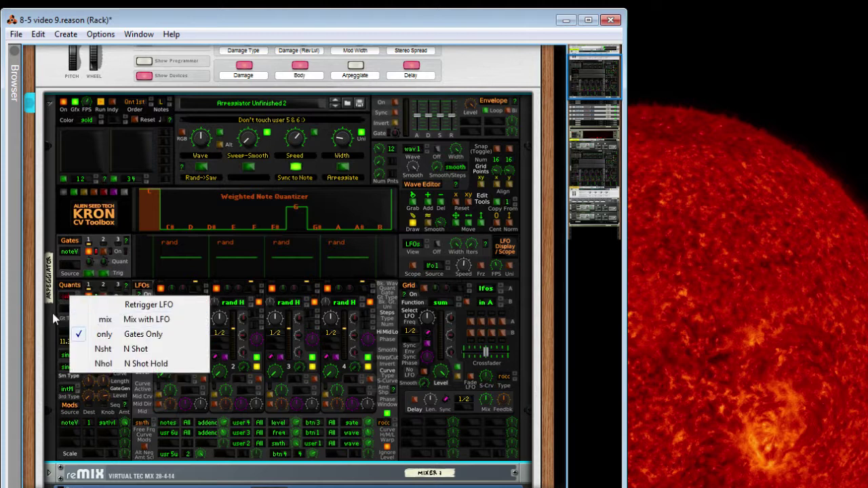
{"action": "left_click", "coordinate": [53, 315]}
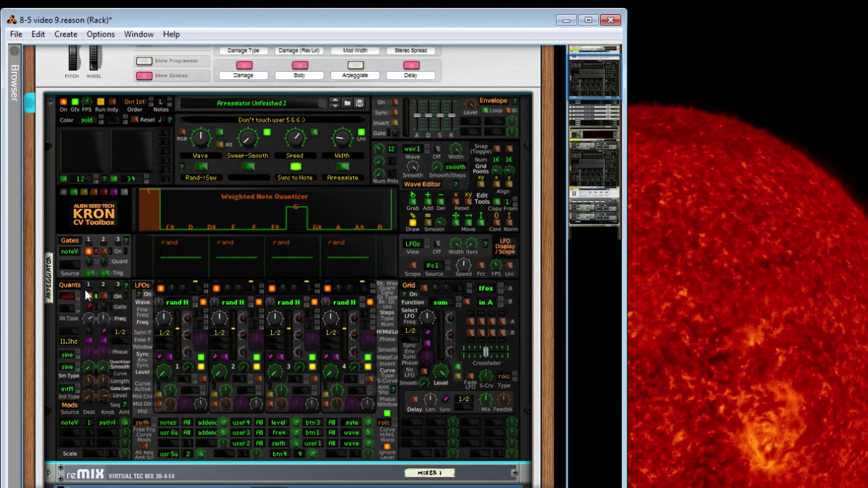
{"action": "scroll", "coordinate": [87, 295], "scroll_direction": "up", "scroll_amount": 1}
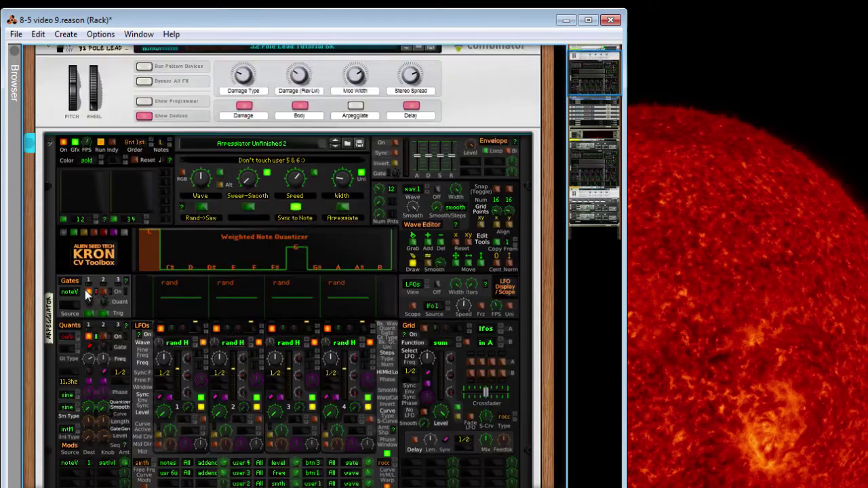
Examine the Arpeggiator's Weighted Note Quantizer and the number of points used for wave 1.
{"action": "scroll", "coordinate": [85, 290], "scroll_direction": "down", "scroll_amount": 1}
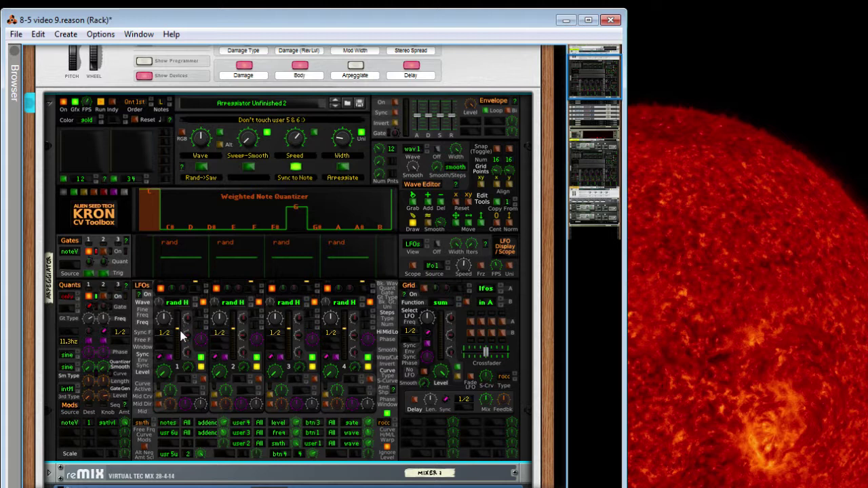
{"action": "left_click", "coordinate": [147, 202]}
{"action": "mouse_move", "coordinate": [380, 154]}
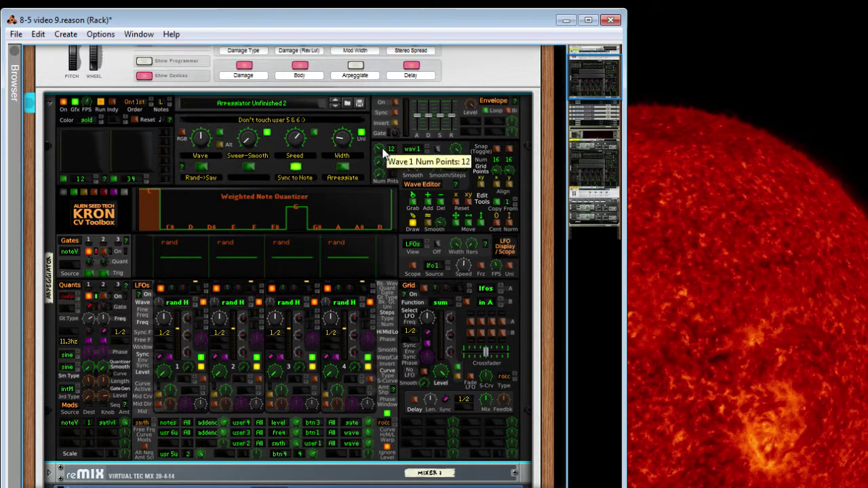
{"action": "mouse_move", "coordinate": [381, 155]}
{"action": "left_mouse_down"}
{"action": "mouse_move", "coordinate": [384, 162]}
{"action": "mouse_move", "coordinate": [381, 141]}
{"action": "mouse_move", "coordinate": [378, 156]}
{"action": "left_mouse_up"}
{"action": "scroll", "coordinate": [384, 161], "scroll_direction": "up", "scroll_amount": 2}
{"action": "scroll", "coordinate": [378, 156], "scroll_direction": "up", "scroll_amount": 1}
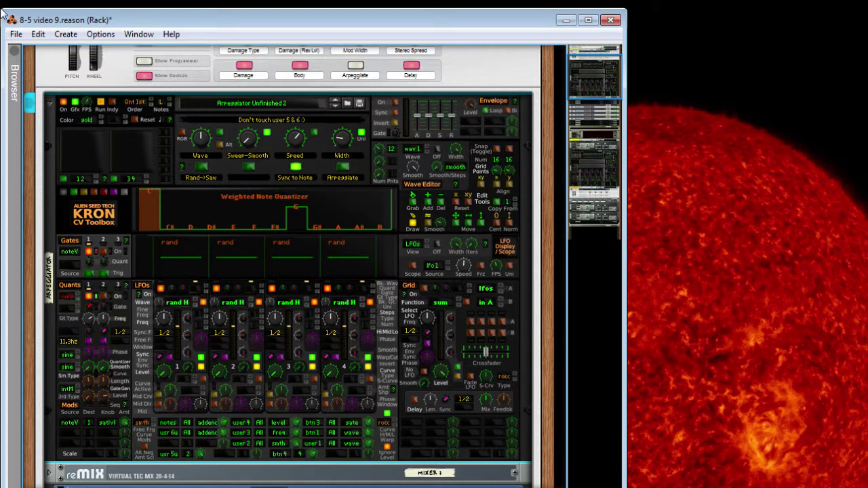
Turn on the Combinator's Arpeggiate and the Arpeggiator's Rand->Saw, and raise the Arpeggiator's Width knob to its maximum.
{"action": "scroll", "coordinate": [384, 117], "scroll_direction": "up", "scroll_amount": 2}
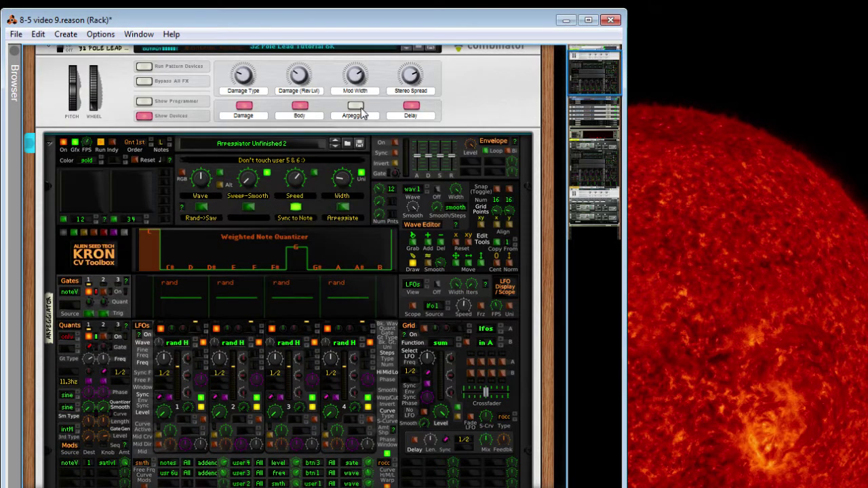
{"action": "left_click", "coordinate": [356, 107]}
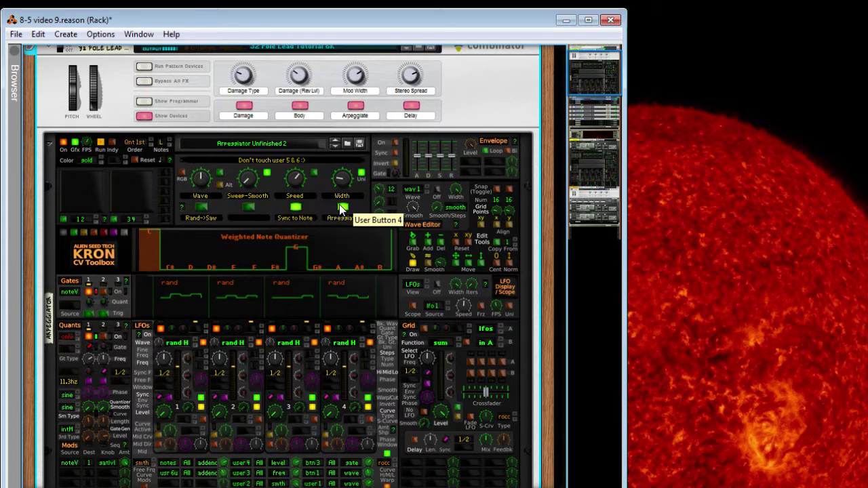
{"action": "left_click", "coordinate": [351, 176]}
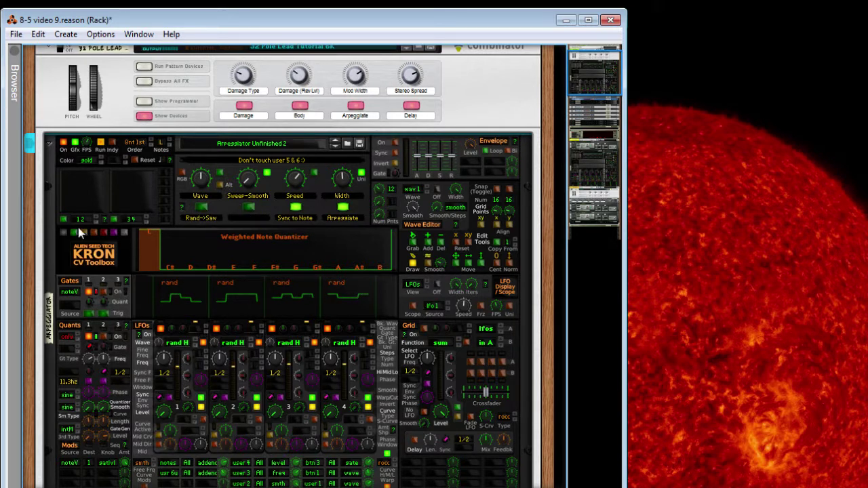
{"action": "left_click", "coordinate": [201, 207]}
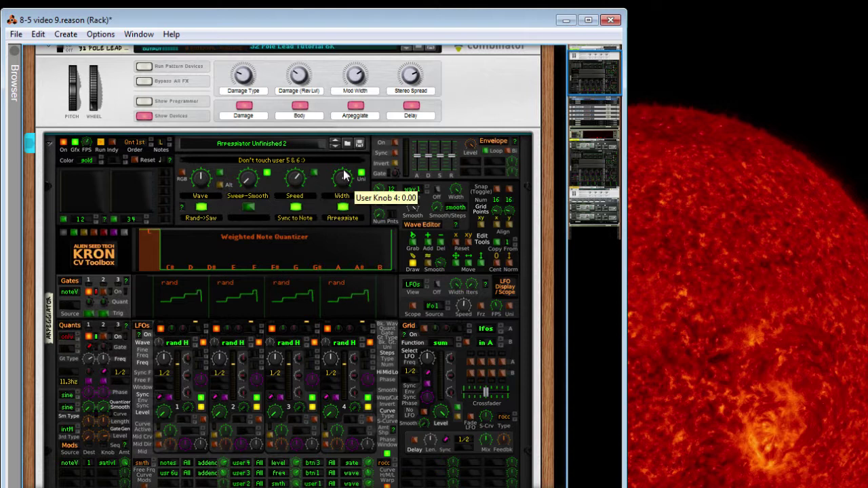
{"action": "left_click_drag", "start_coordinate": [345, 175], "coordinate": [346, 144]}
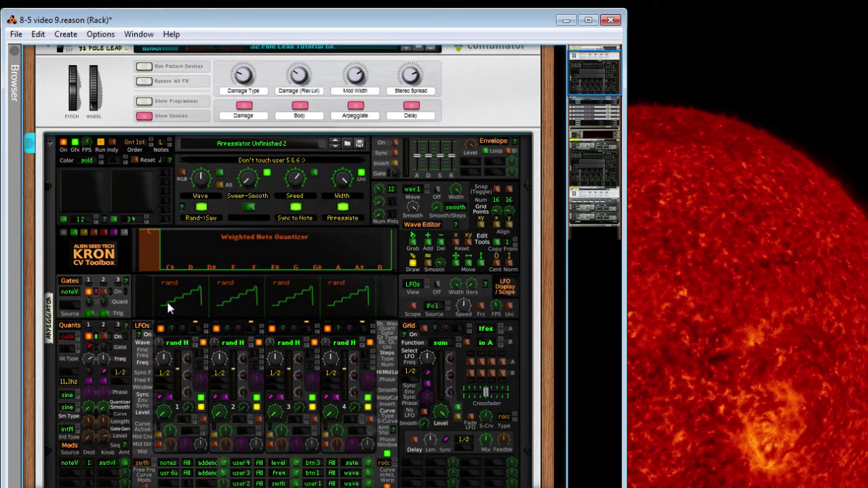
Raise the D#, F#, G# and A# weights in the Weighted Note Quantizer and clear them again.
{"action": "left_click", "coordinate": [216, 250]}
{"action": "left_click", "coordinate": [279, 251]}
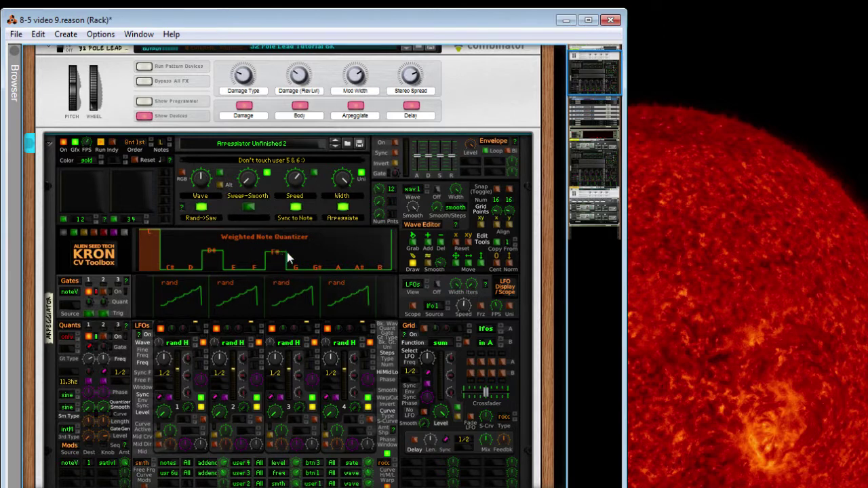
{"action": "left_click", "coordinate": [353, 248]}
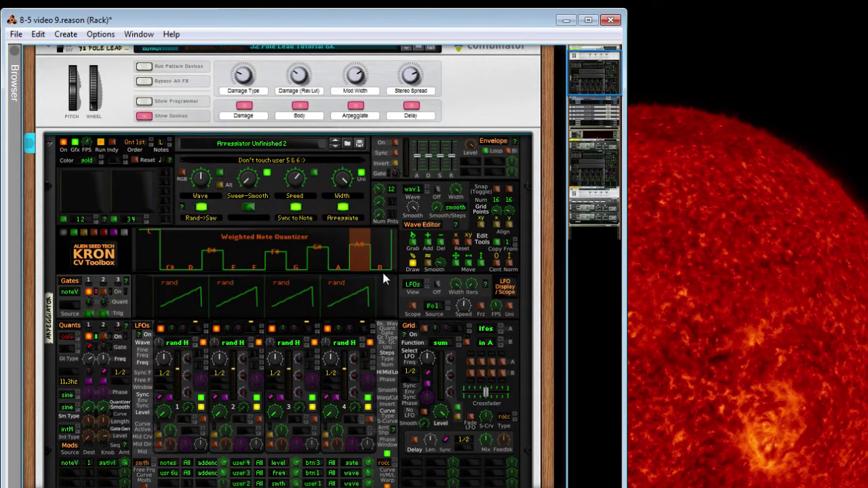
{"action": "left_click_drag", "start_coordinate": [324, 309], "coordinate": [211, 316]}
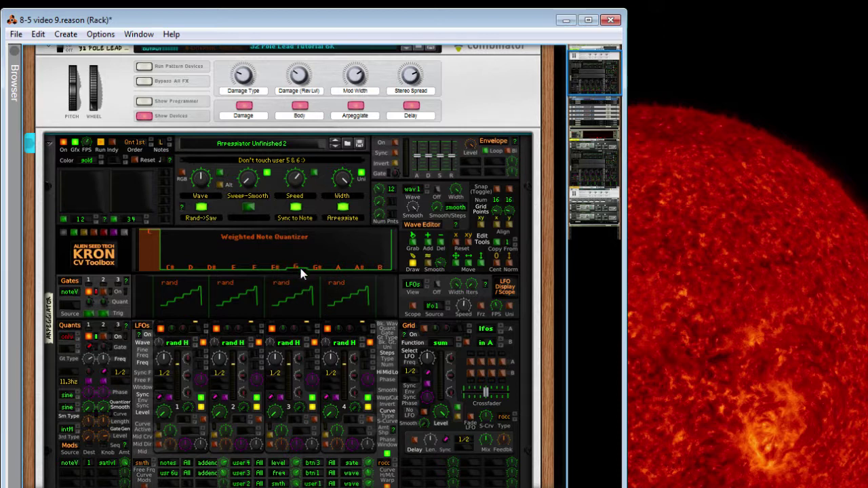
Try different G weights in the Weighted Note Quantizer, leaving a low one, and lower the Width knob to about -0.19.
{"action": "left_click_drag", "start_coordinate": [299, 264], "coordinate": [303, 243]}
{"action": "left_click_drag", "start_coordinate": [299, 234], "coordinate": [304, 263]}
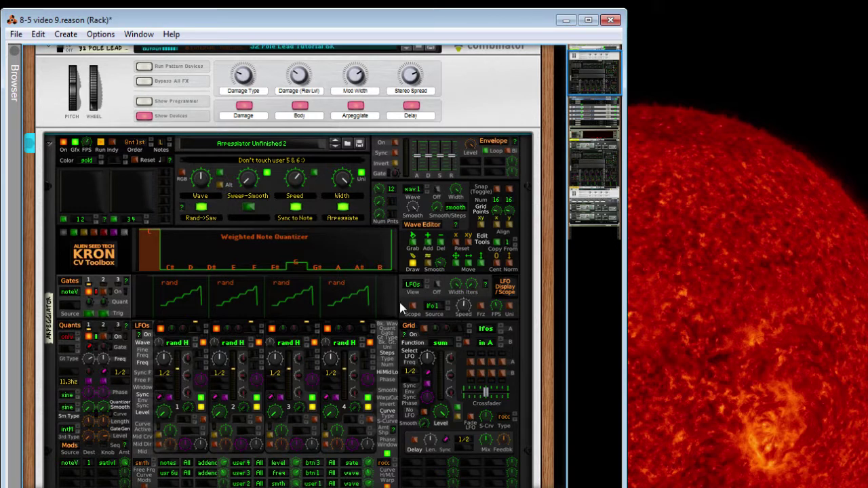
{"action": "left_click_drag", "start_coordinate": [348, 199], "coordinate": [356, 213]}
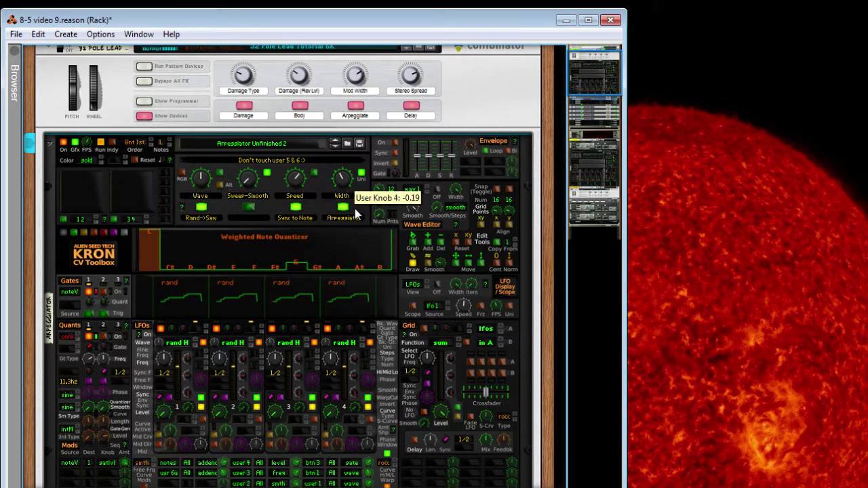
{"action": "left_click", "coordinate": [302, 240]}
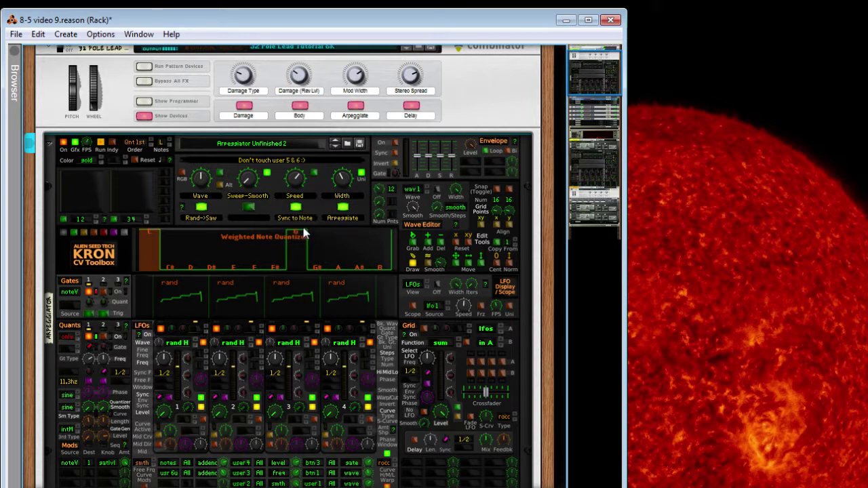
{"action": "left_click", "coordinate": [302, 260]}
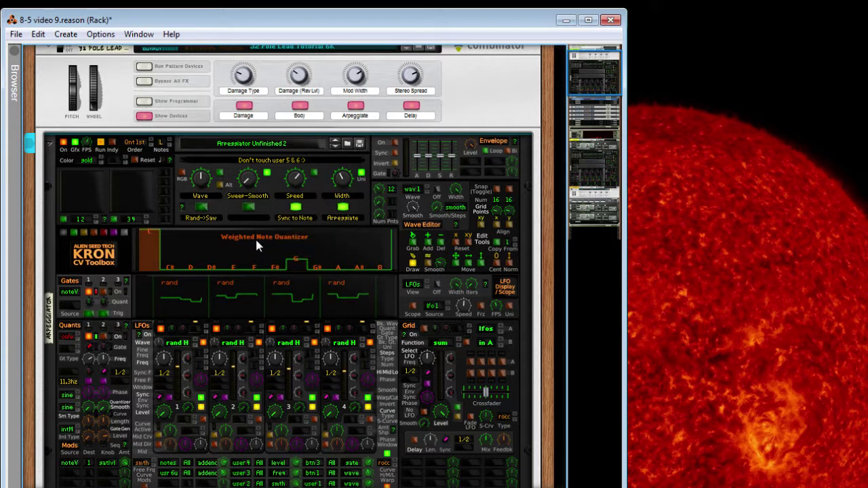
Glance at the Arpeggiator's rear, and try its color presets on the front before restoring the original colors.
{"action": "key", "text": "Tab"}
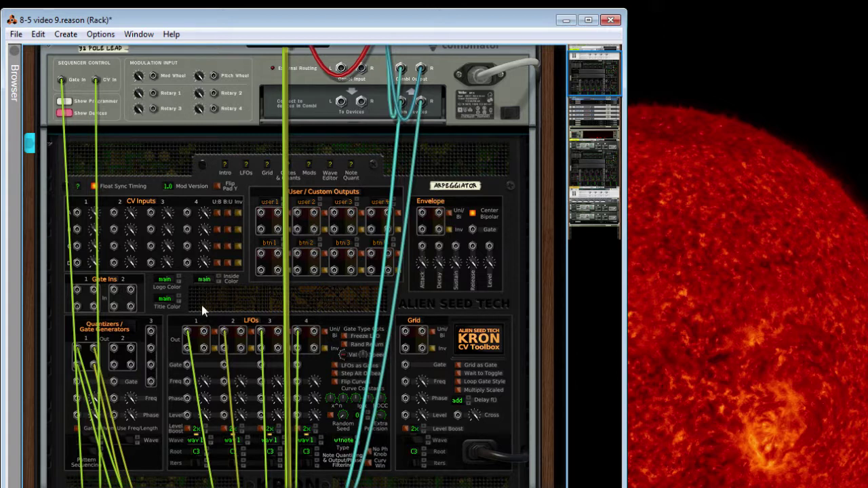
{"action": "key", "text": "Tab"}
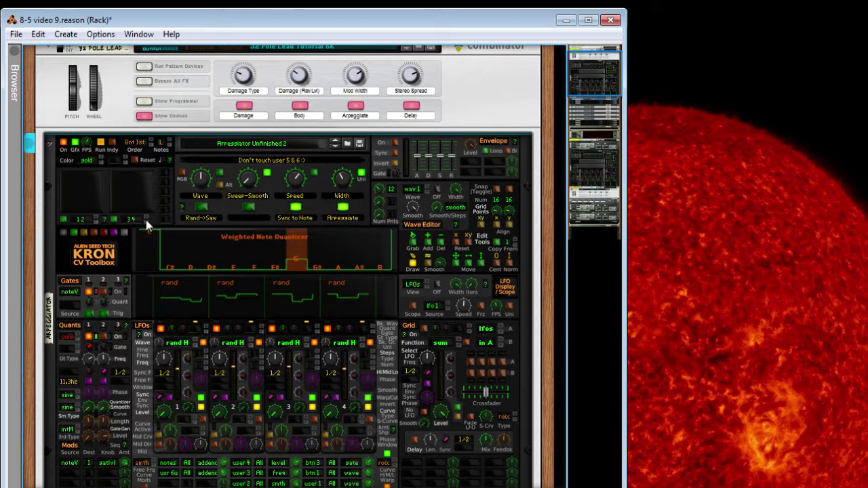
{"action": "left_click", "coordinate": [114, 233]}
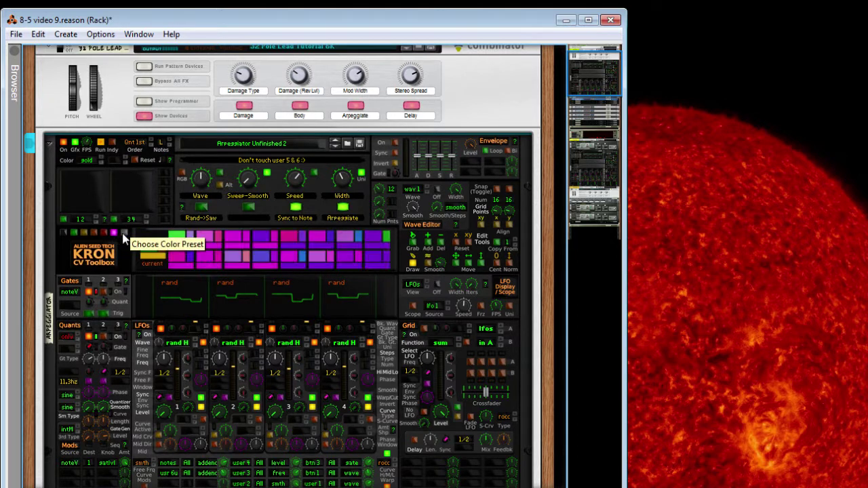
{"action": "left_click", "coordinate": [95, 232]}
{"action": "left_click", "coordinate": [67, 234]}
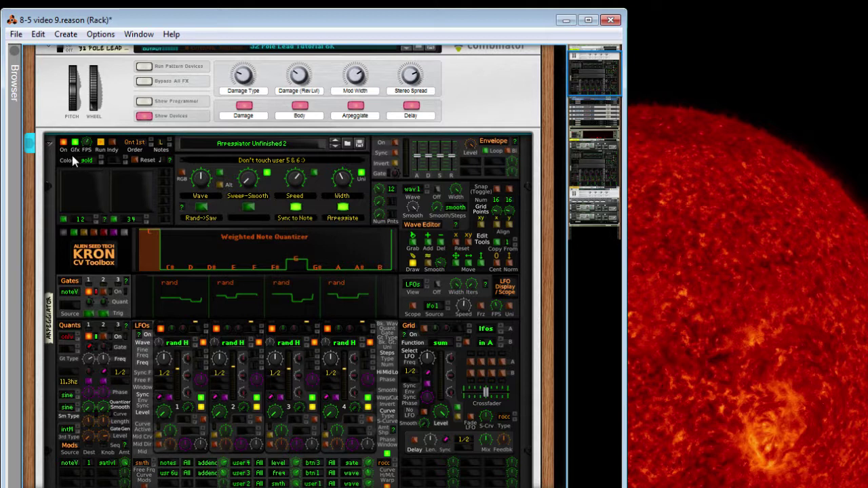
Cycle the Arpeggiator's front meter color through yellow and other options back to gold.
{"action": "left_click", "coordinate": [102, 159]}
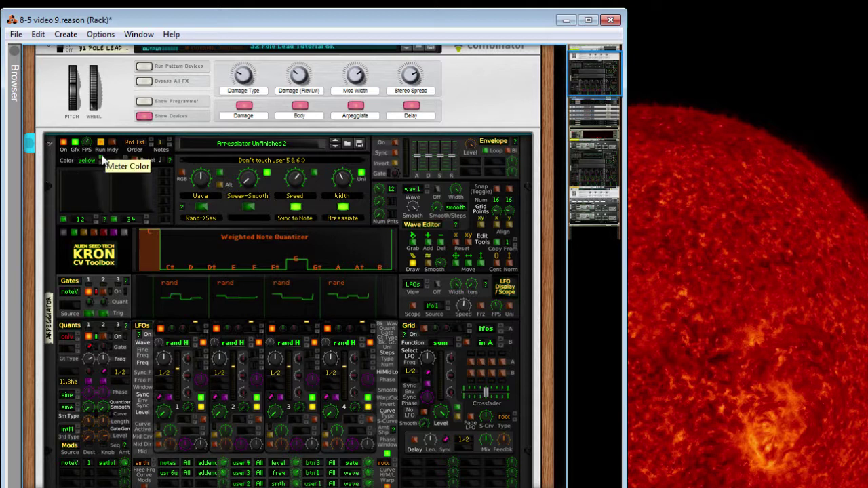
{"action": "left_click", "coordinate": [101, 159]}
{"action": "left_click", "coordinate": [101, 159]}
{"action": "left_click", "coordinate": [102, 159]}
{"action": "left_click", "coordinate": [102, 159]}
{"action": "left_click", "coordinate": [102, 158]}
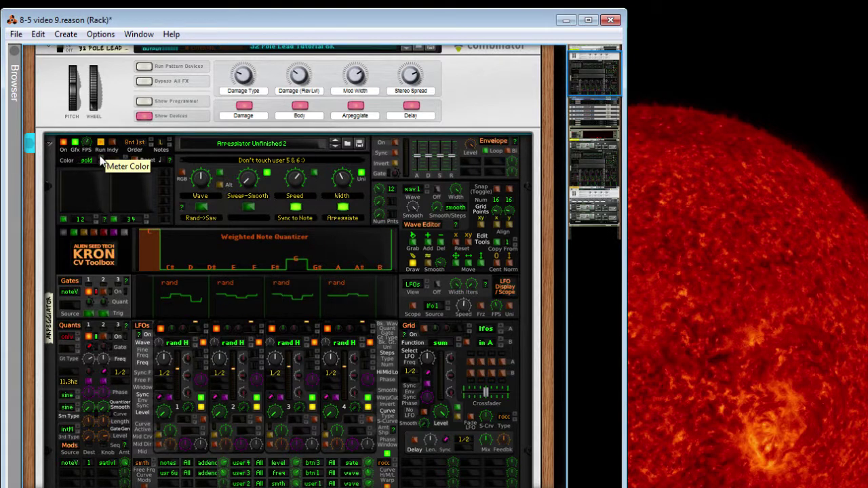
Show the RGB values, try 255, 255, 255 as the primary display color, undo it, and hide the values.
{"action": "left_click", "coordinate": [182, 174]}
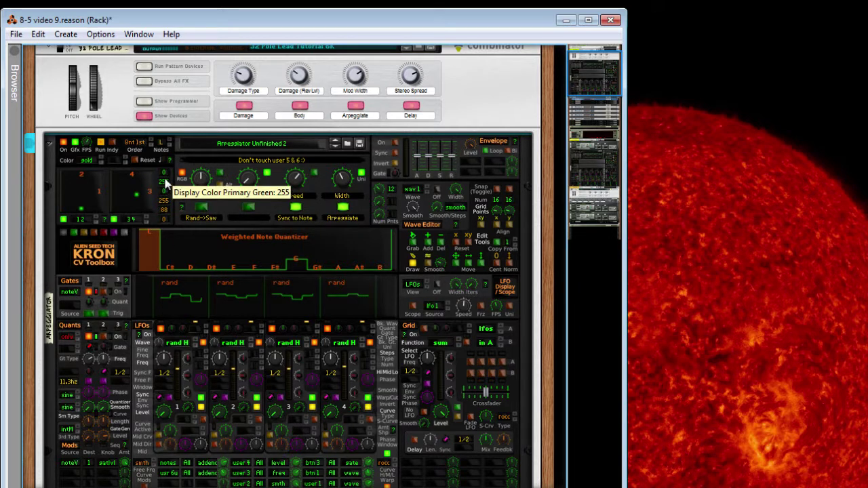
{"action": "left_click_drag", "start_coordinate": [164, 172], "coordinate": [163, 145]}
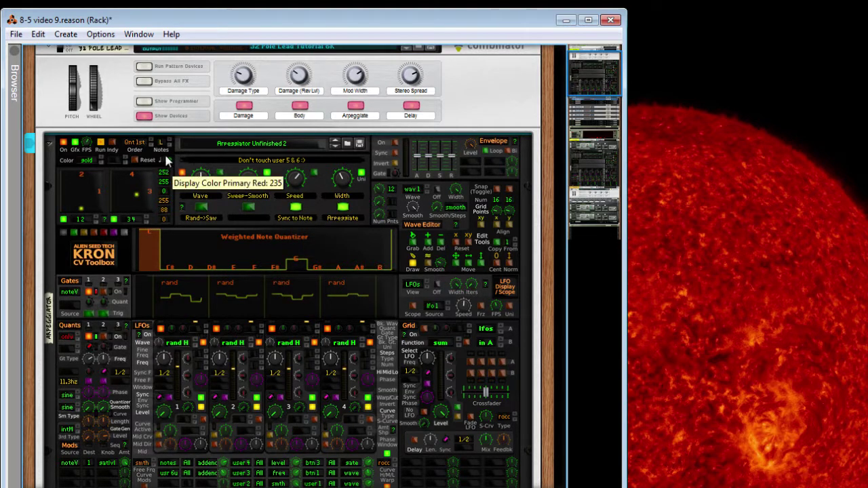
{"action": "left_click_drag", "start_coordinate": [165, 194], "coordinate": [165, 182]}
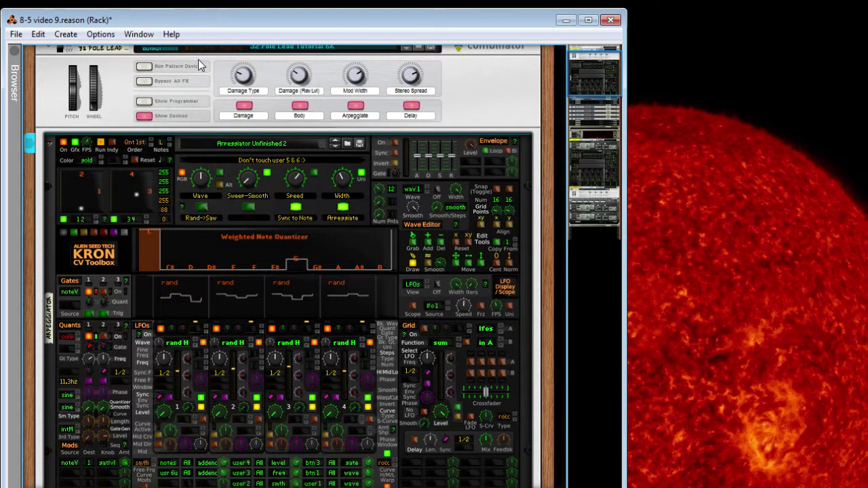
{"action": "key", "text": "ctrl+z"}
{"action": "key", "text": "ctrl+z"}
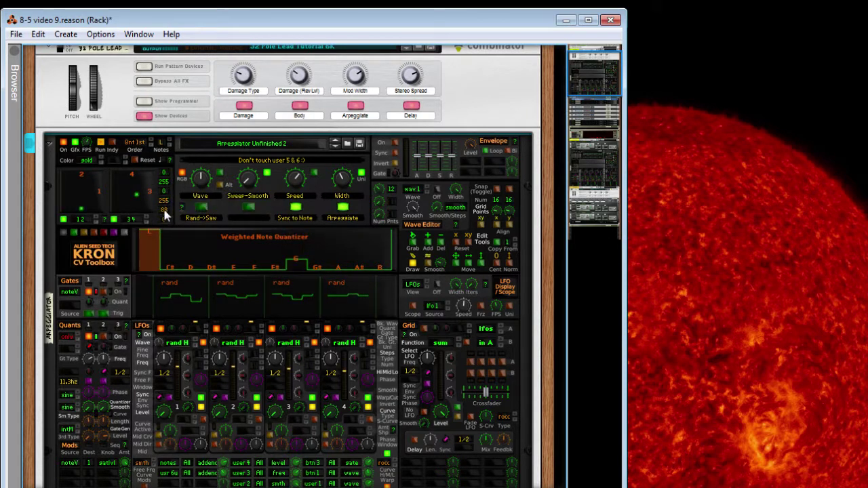
{"action": "left_click_drag", "start_coordinate": [164, 215], "coordinate": [200, 393]}
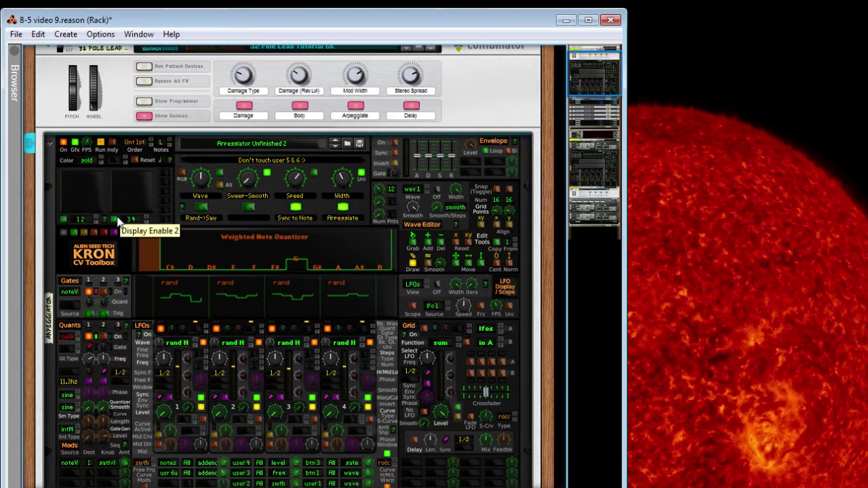
Turn the rack around and set the Arpeggiator's Logo Color to red or.
{"action": "key", "text": "Tab"}
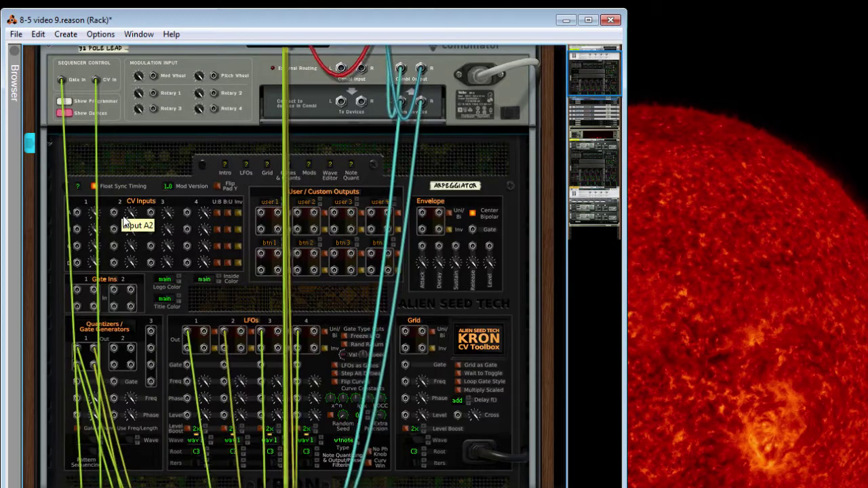
{"action": "left_click", "coordinate": [179, 283]}
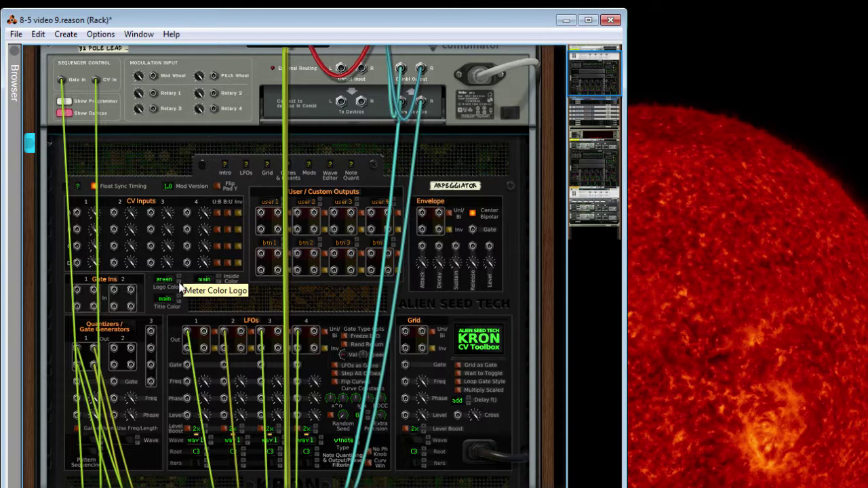
{"action": "left_click", "coordinate": [179, 283]}
{"action": "left_click", "coordinate": [178, 285]}
{"action": "left_click", "coordinate": [178, 285]}
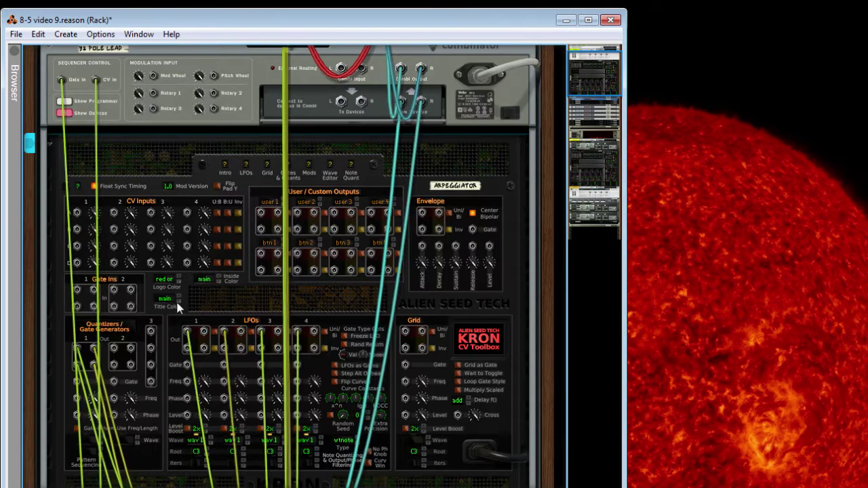
Set the Arpeggiator's Title Color to violet.
{"action": "left_click", "coordinate": [179, 304]}
{"action": "left_click", "coordinate": [179, 303]}
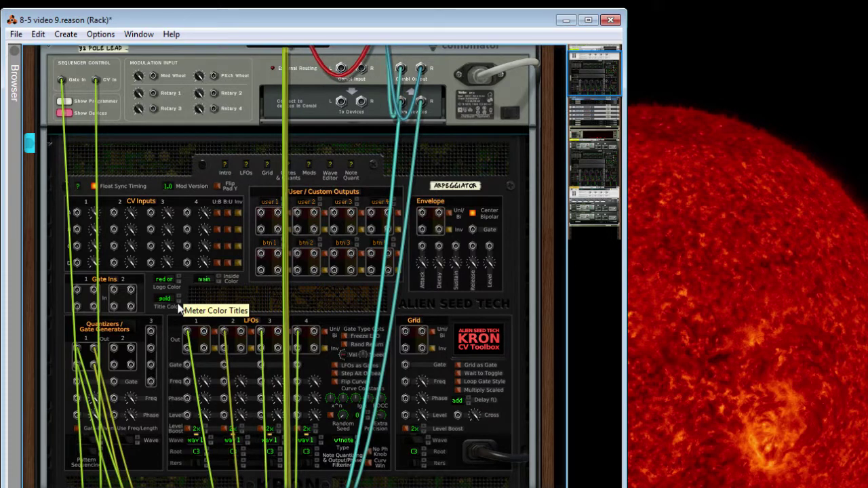
{"action": "left_click", "coordinate": [179, 303]}
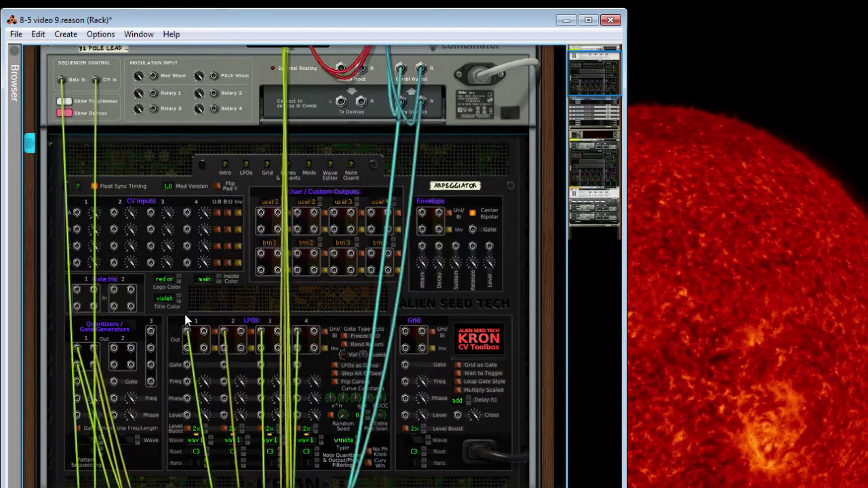
Try off and gold for the Arpeggiator's Inside Color and set it to purple.
{"action": "left_click", "coordinate": [218, 280]}
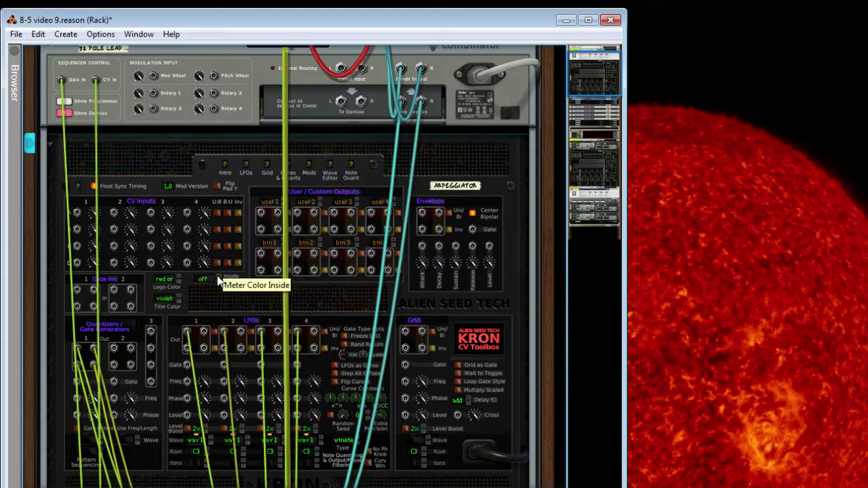
{"action": "left_click", "coordinate": [205, 279]}
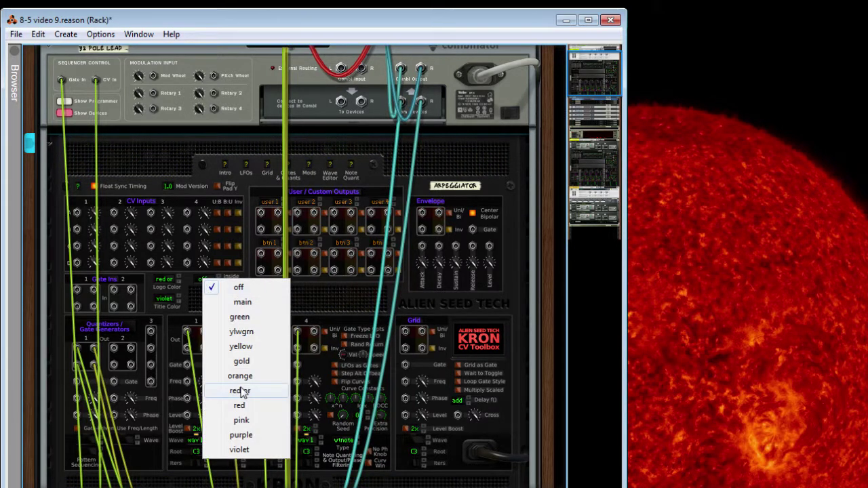
{"action": "left_click", "coordinate": [251, 365]}
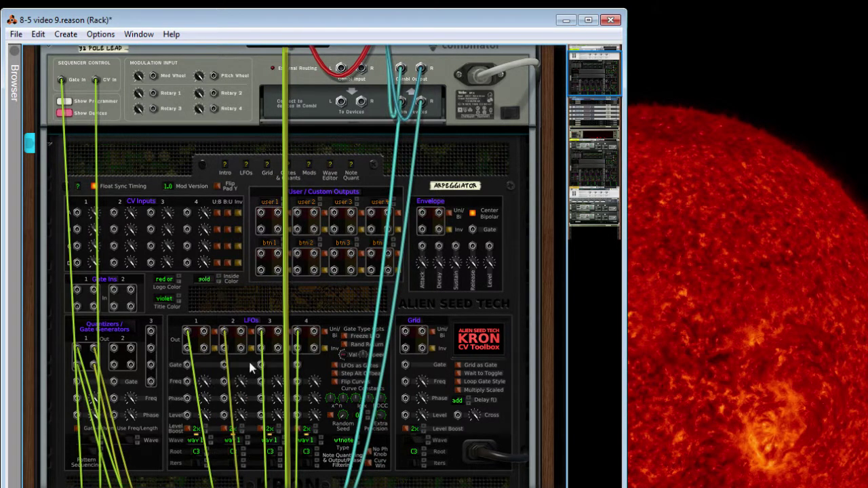
{"action": "left_click", "coordinate": [219, 284]}
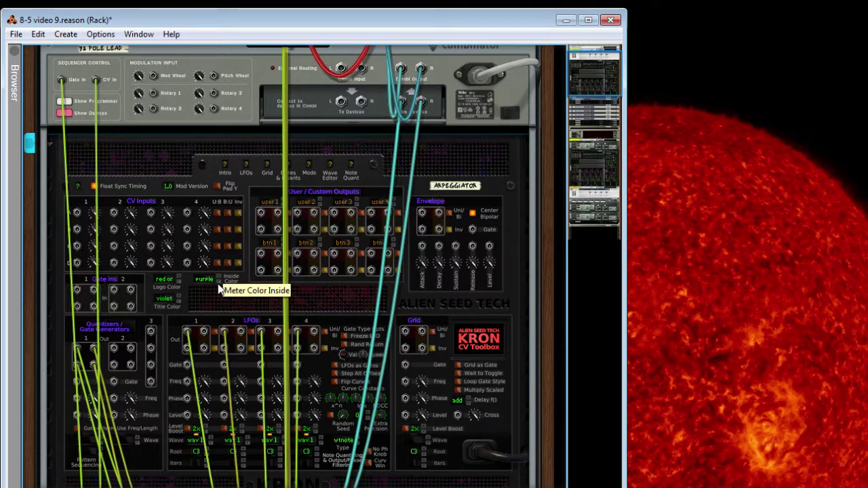
Check the custom colors on the rack's front, return to the rear, and set the Arpeggiator's Logo Color and Title Color to main.
{"action": "key", "text": "Tab"}
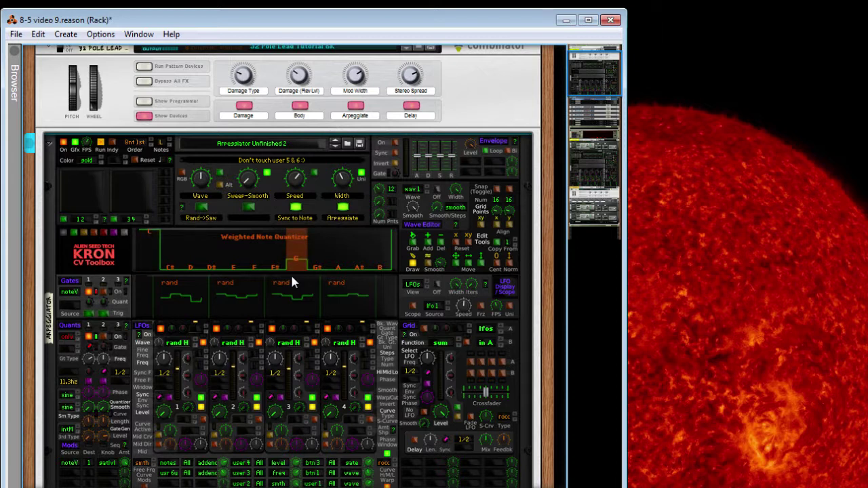
{"action": "key", "text": "Tab"}
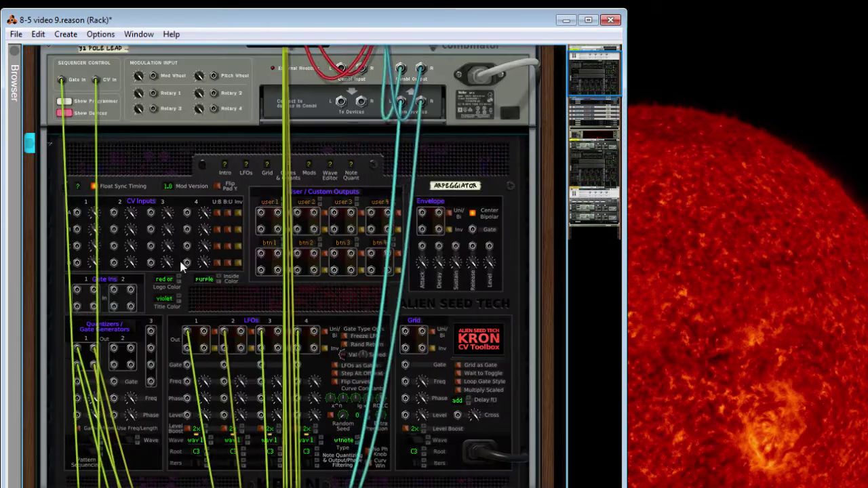
{"action": "left_click", "coordinate": [166, 281]}
{"action": "left_click", "coordinate": [173, 287]}
{"action": "left_click", "coordinate": [165, 299]}
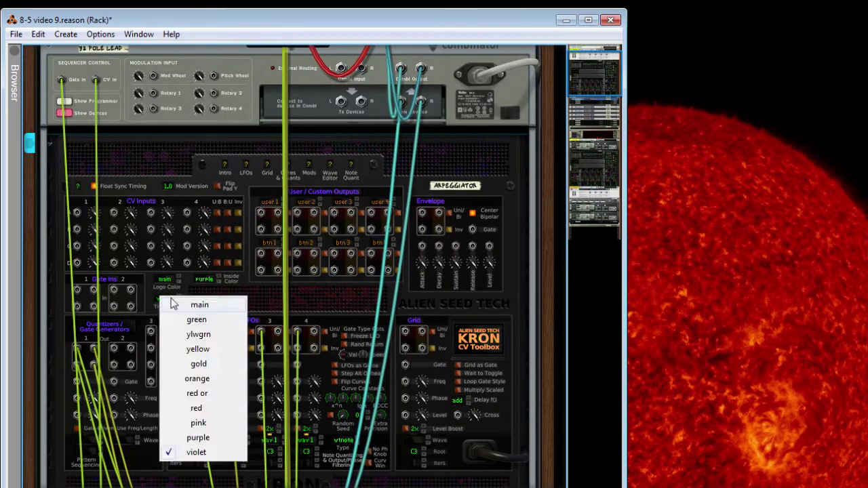
{"action": "left_click", "coordinate": [173, 305]}
Change the Arpeggiator's Inside Color from its color list and turn the rack back to the front.
{"action": "left_click", "coordinate": [201, 284]}
{"action": "left_click", "coordinate": [217, 297]}
{"action": "key", "text": "Tab"}
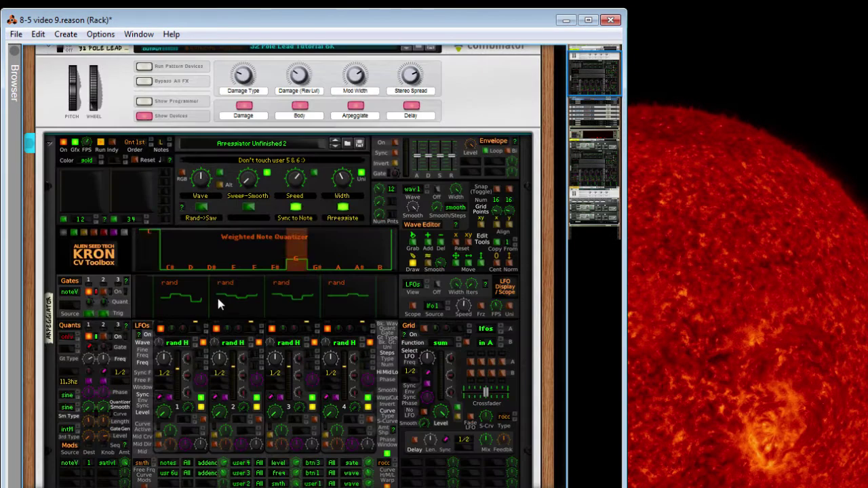
Select the Combinator holding the Arpeggiator and switch to OBS.
{"action": "left_click", "coordinate": [465, 90]}
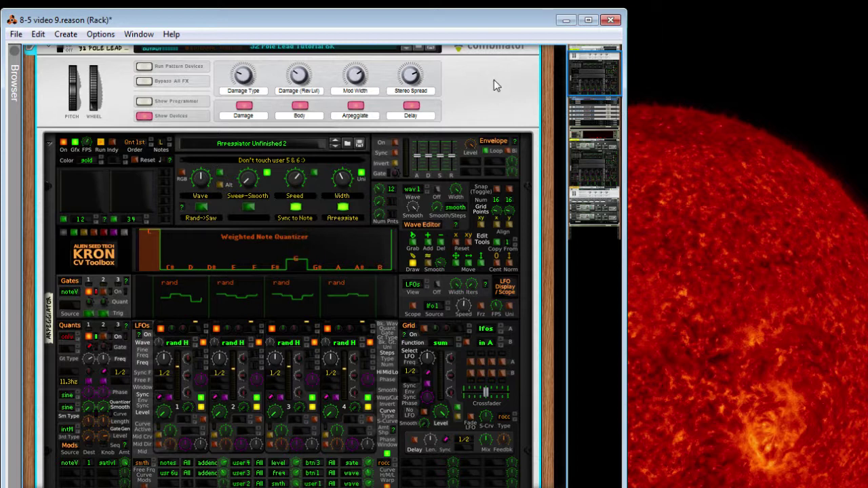
{"action": "scroll", "coordinate": [464, 133], "scroll_direction": "down", "scroll_amount": 5}
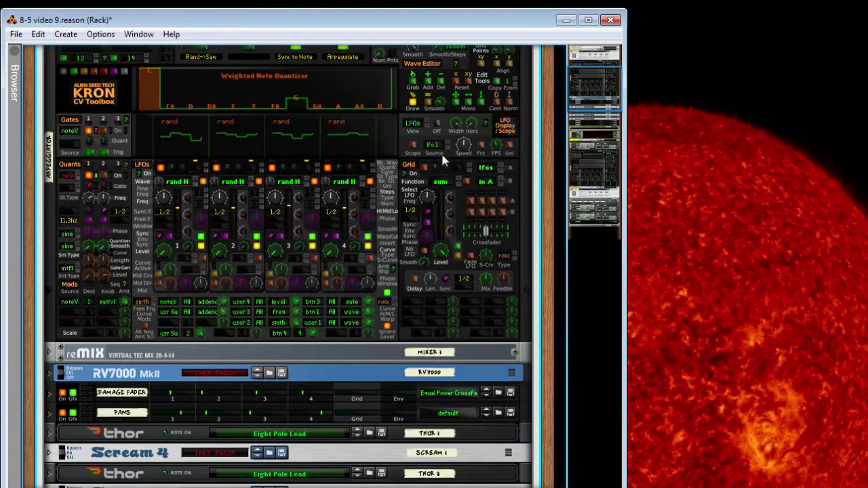
{"action": "key", "text": "alt+Tab"}
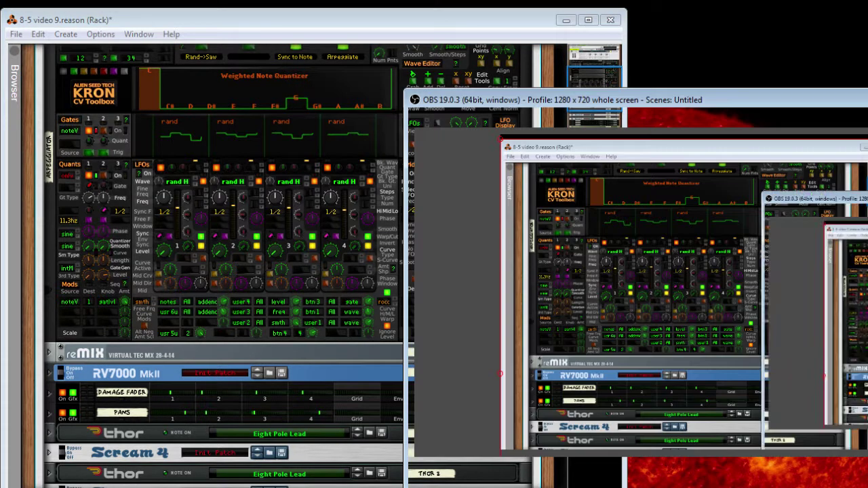